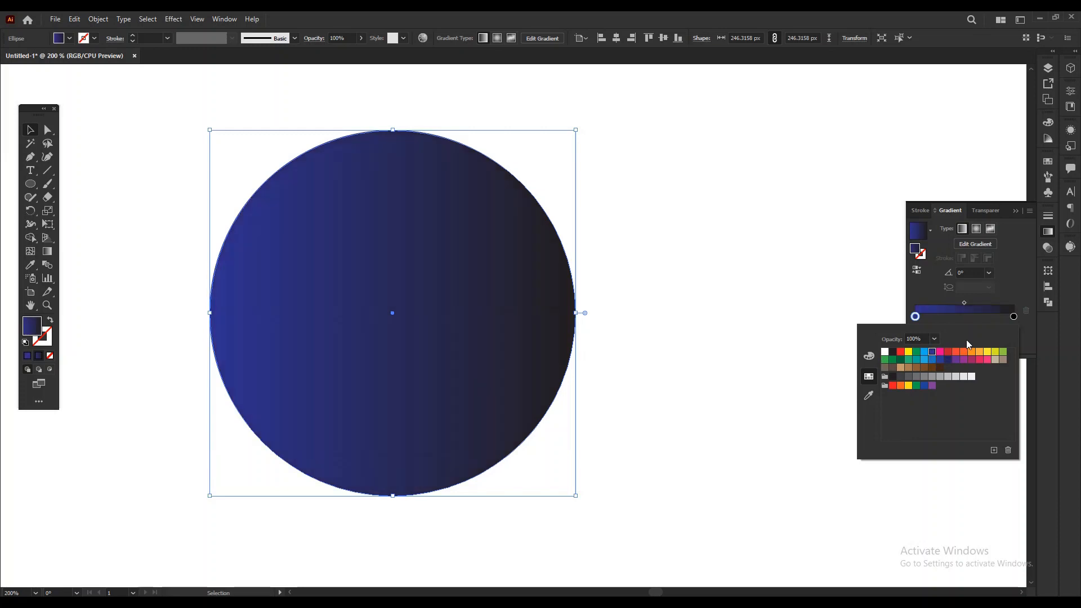
Turn the circle's fill into a radial gradient ending in light blue, with the gradient midpoint at about 84%.
{"action": "double_click", "coordinate": [1013, 317]}
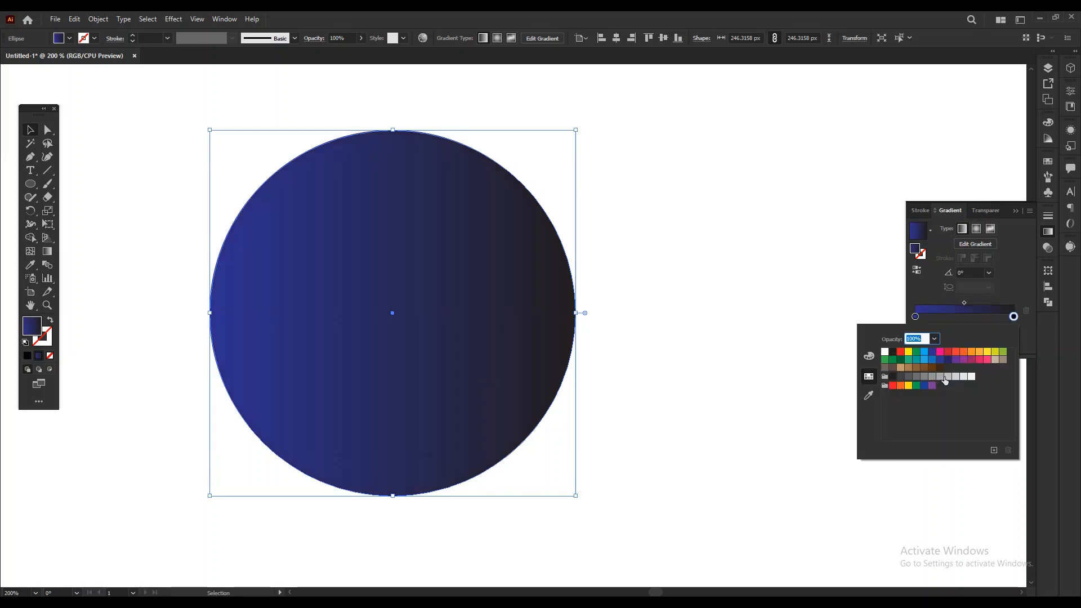
{"action": "left_click", "coordinate": [924, 360]}
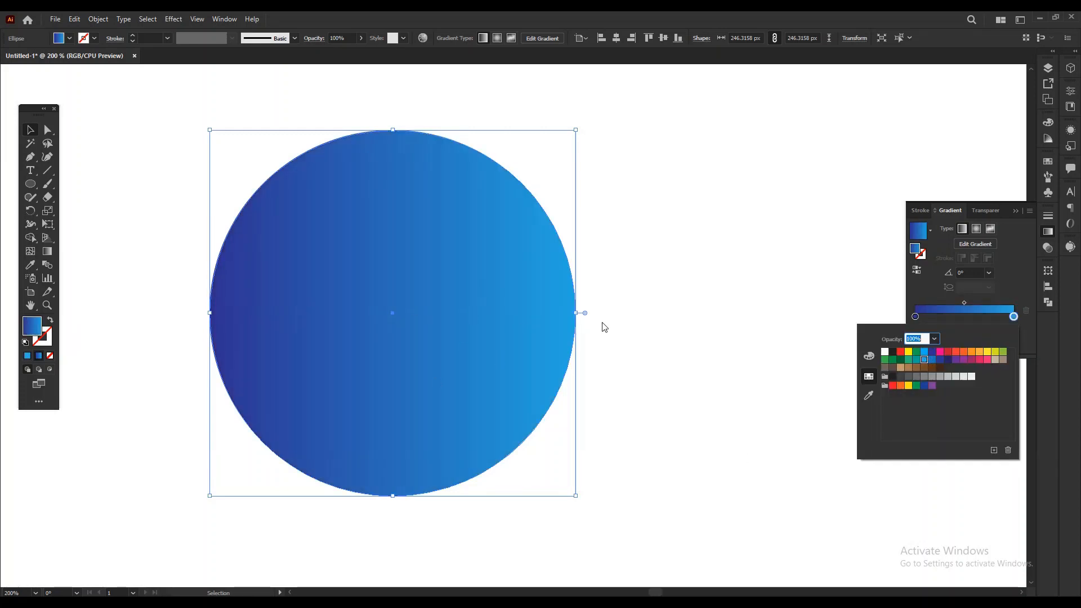
{"action": "left_click", "coordinate": [976, 230]}
{"action": "left_click", "coordinate": [975, 230]}
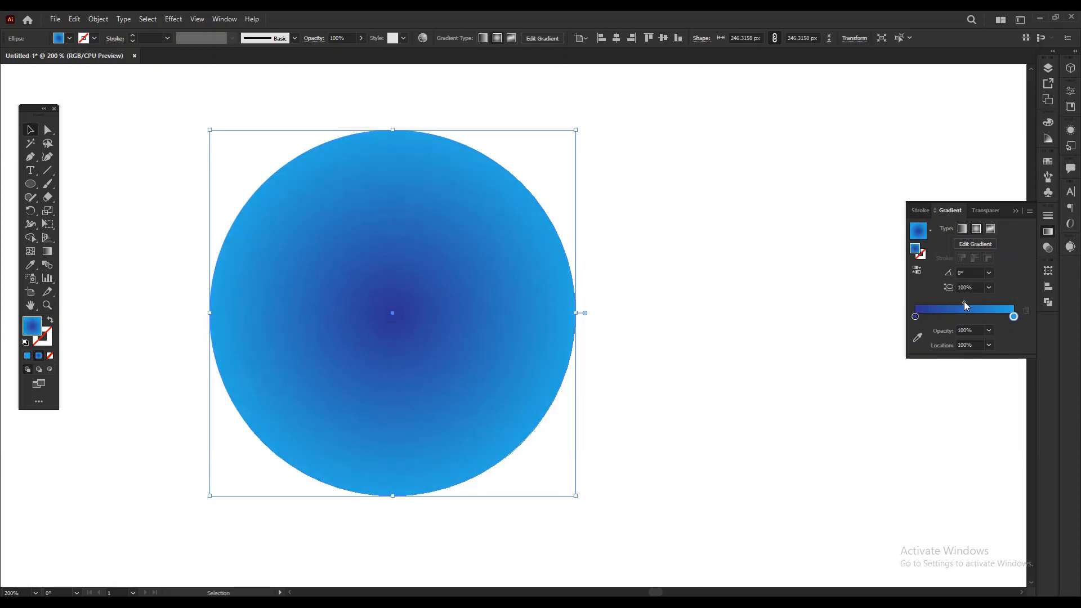
{"action": "left_click_drag", "start_coordinate": [965, 302], "coordinate": [999, 303]}
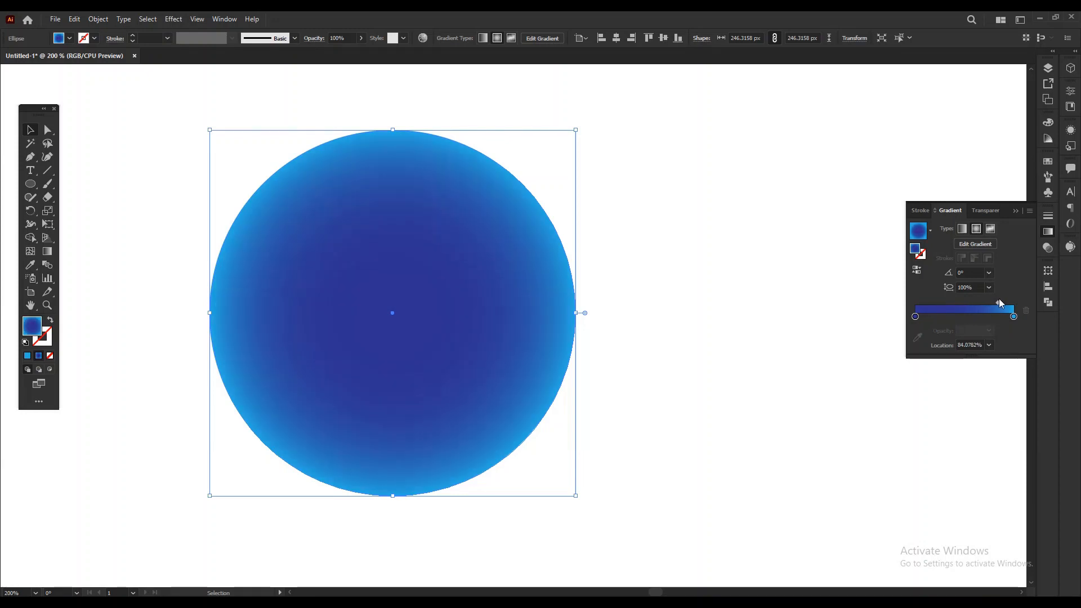
{"action": "left_click", "coordinate": [1017, 213]}
Swap the circle's gradient fill to the stroke, leaving no fill, with a stroke weight of 1 pt.
{"action": "left_click", "coordinate": [51, 320]}
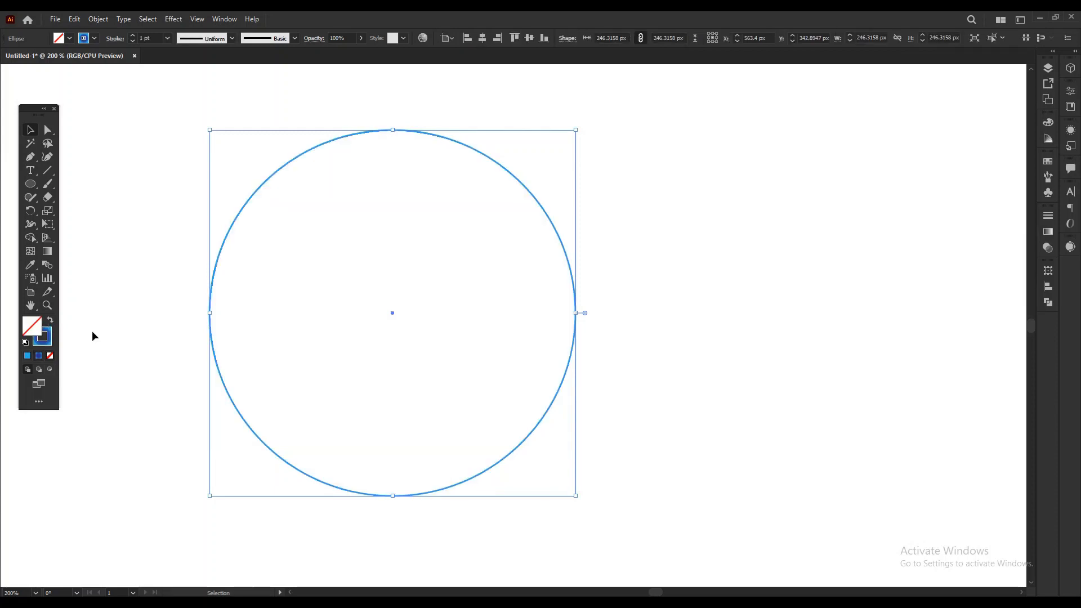
{"action": "left_click", "coordinate": [168, 37]}
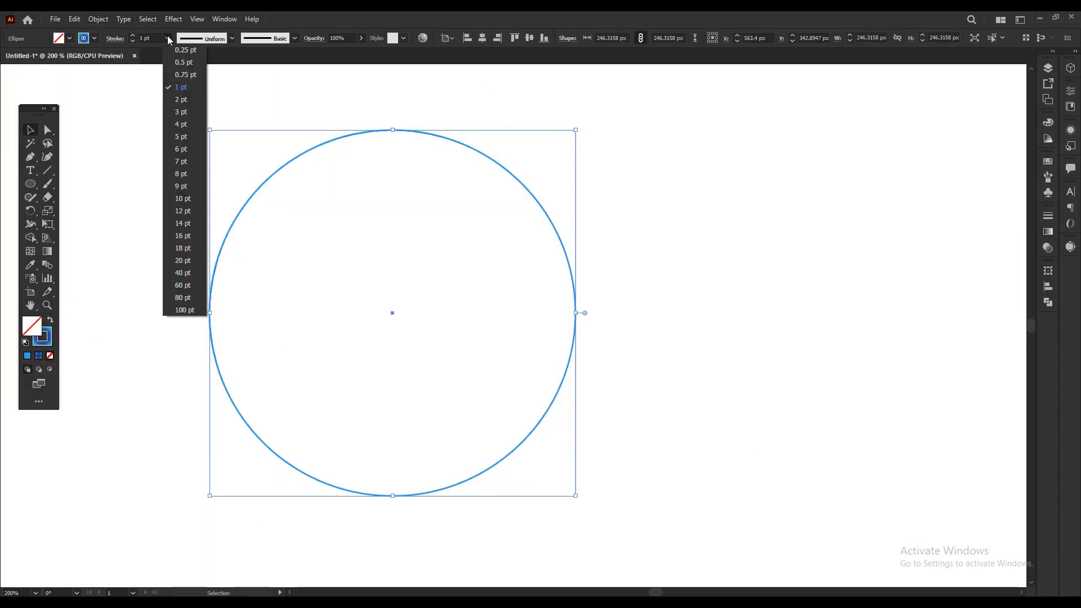
{"action": "left_click", "coordinate": [197, 89]}
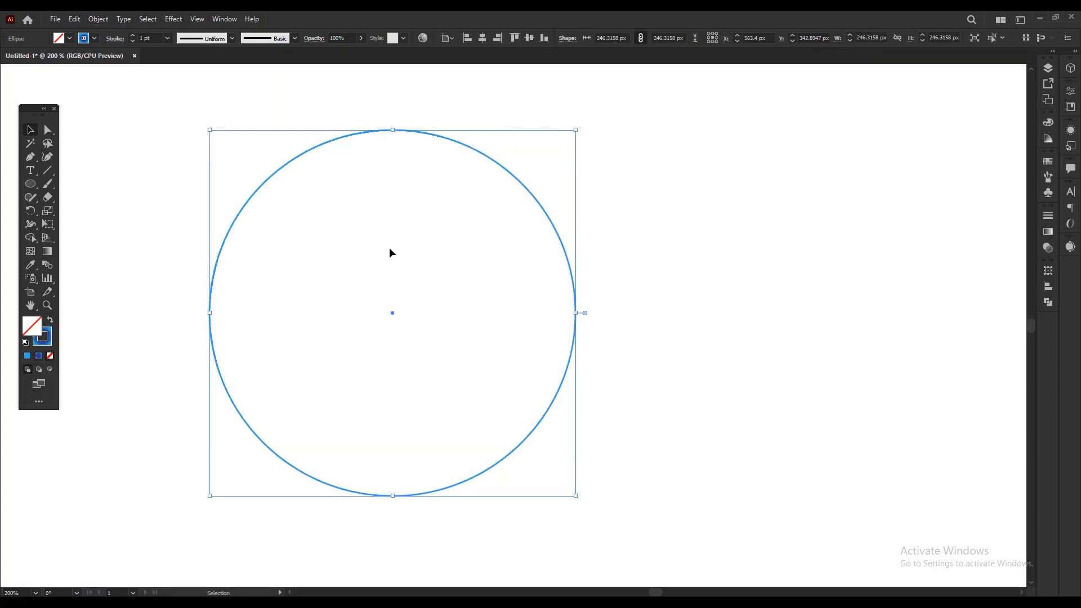
Apply a Zig Zag effect to the circle with 6 px absolute size, 65 ridges per segment and smooth points.
{"action": "left_click", "coordinate": [174, 19]}
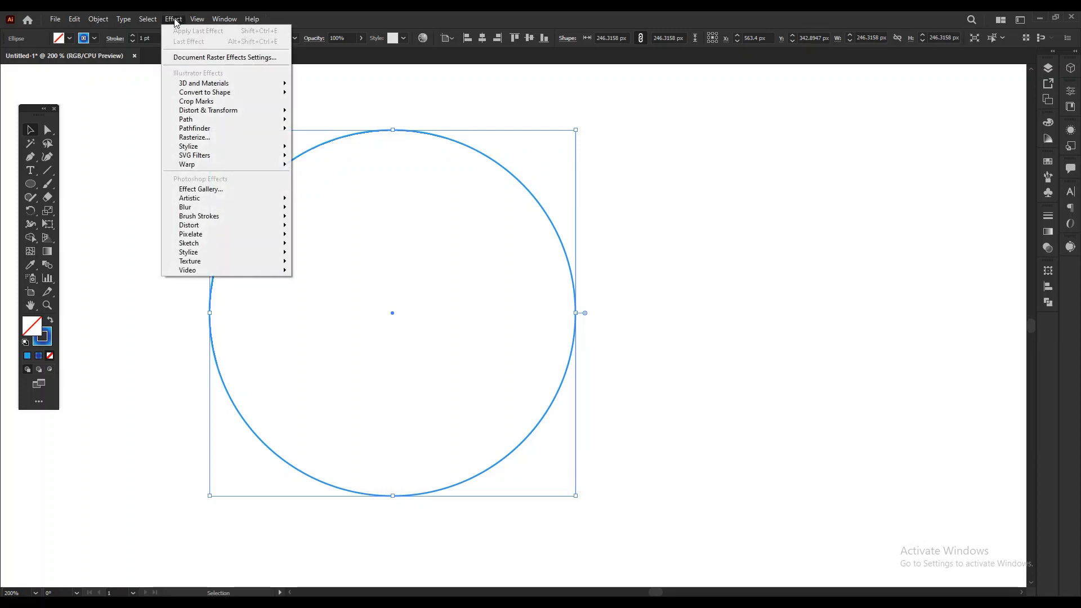
{"action": "mouse_move", "coordinate": [226, 110]}
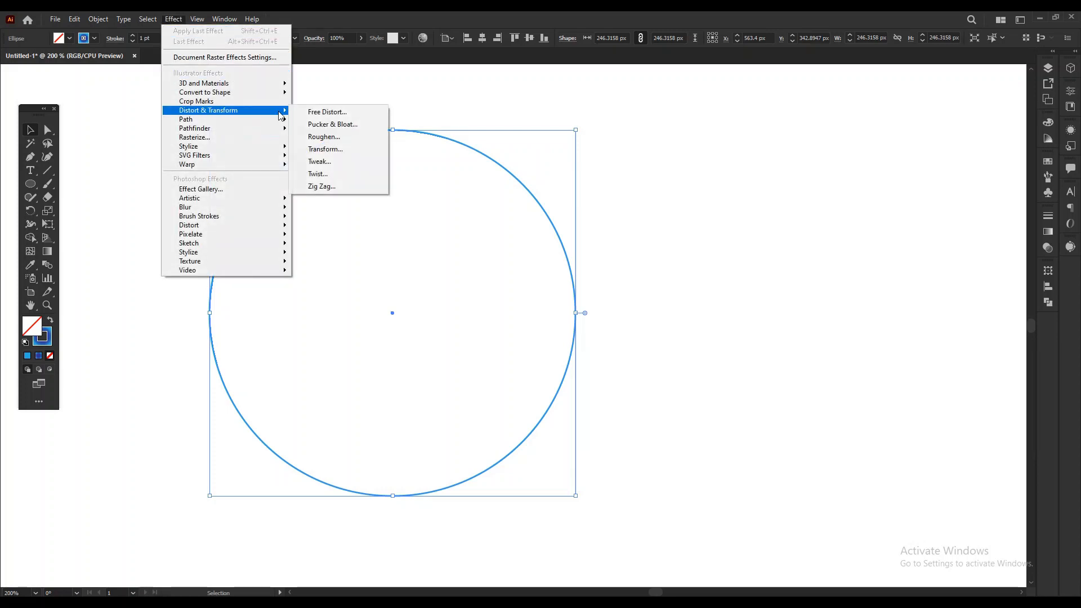
{"action": "left_click", "coordinate": [331, 190]}
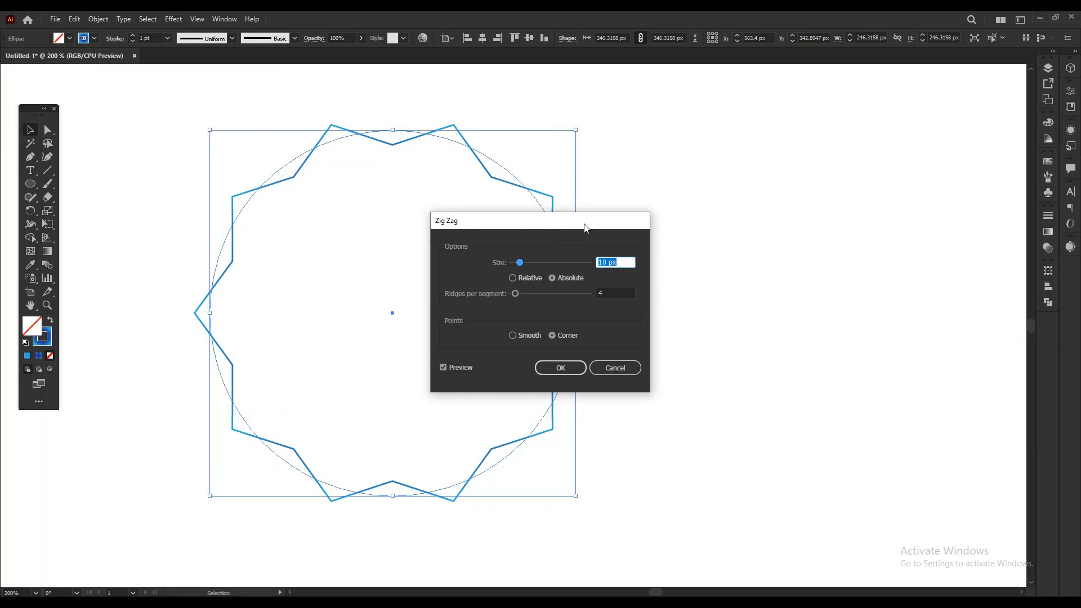
{"action": "left_click_drag", "start_coordinate": [587, 227], "coordinate": [752, 157]}
{"action": "left_click", "coordinate": [726, 263]}
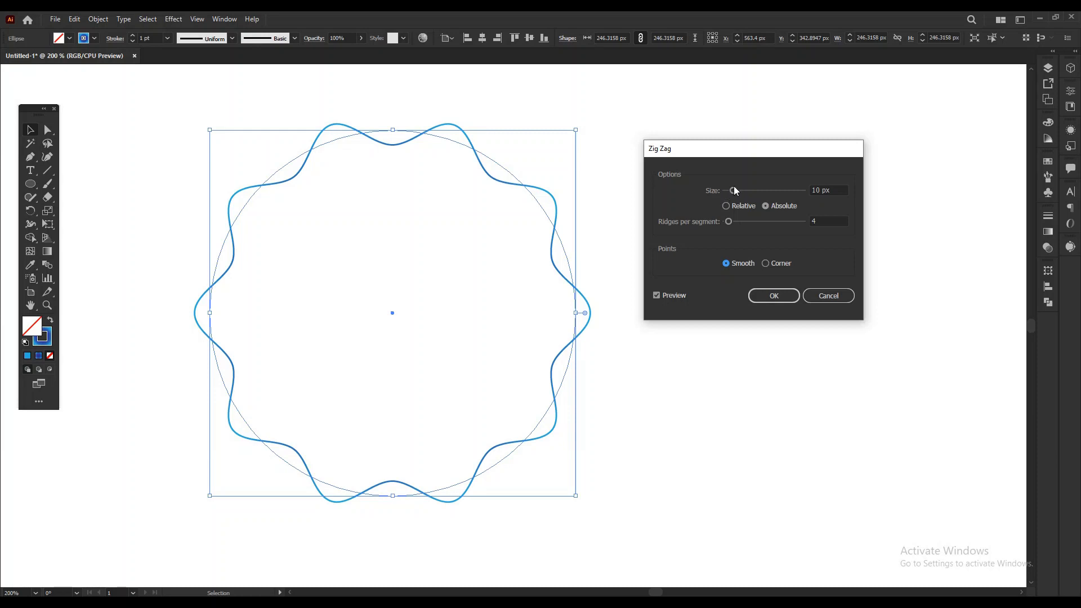
{"action": "mouse_move", "coordinate": [734, 190]}
{"action": "left_mouse_down"}
{"action": "mouse_move", "coordinate": [755, 189]}
{"action": "mouse_move", "coordinate": [774, 223]}
{"action": "mouse_move", "coordinate": [749, 191]}
{"action": "mouse_move", "coordinate": [731, 191]}
{"action": "left_mouse_up"}
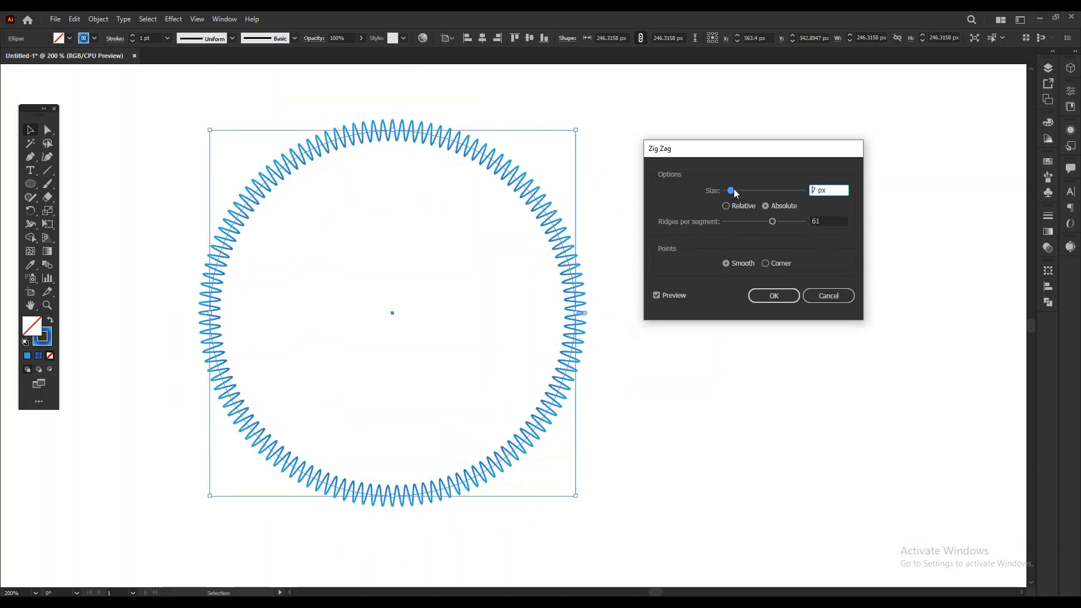
{"action": "left_click_drag", "start_coordinate": [772, 220], "coordinate": [776, 223]}
{"action": "left_click_drag", "start_coordinate": [731, 191], "coordinate": [730, 192]}
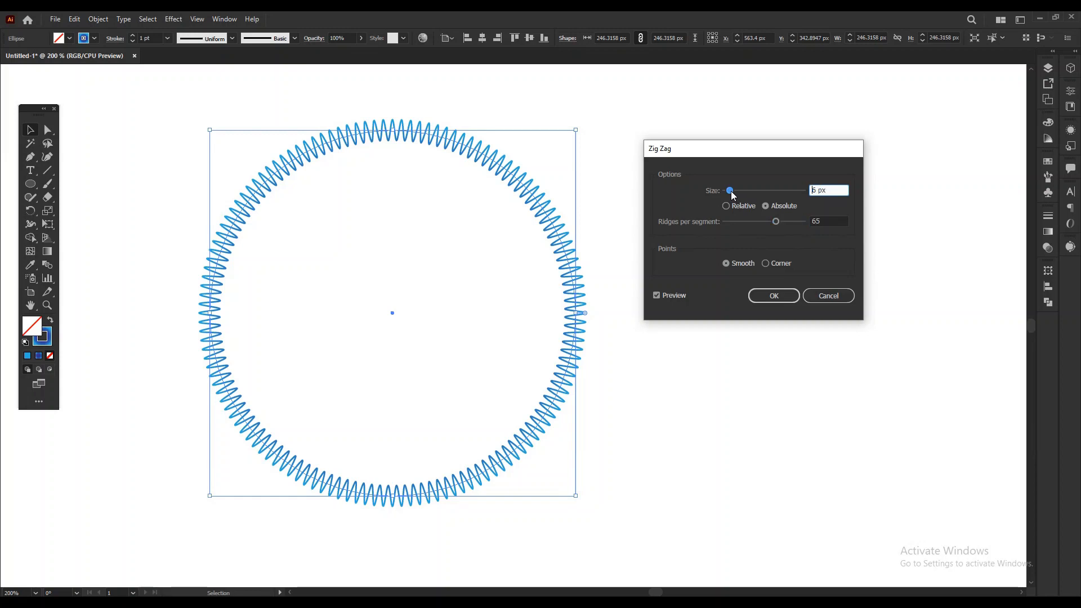
{"action": "left_click", "coordinate": [780, 297]}
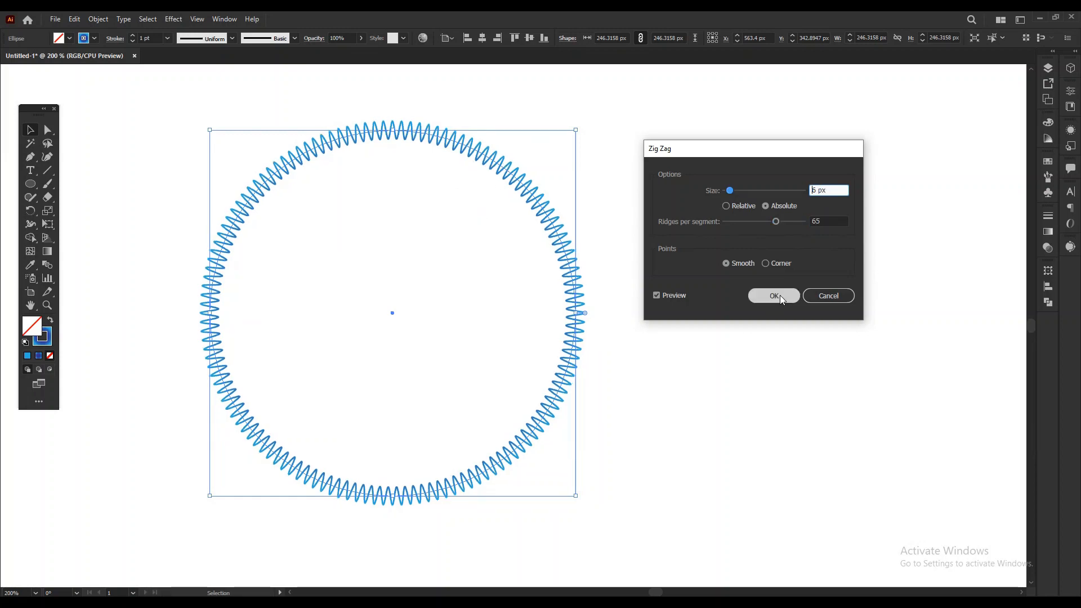
{"action": "left_click", "coordinate": [784, 302]}
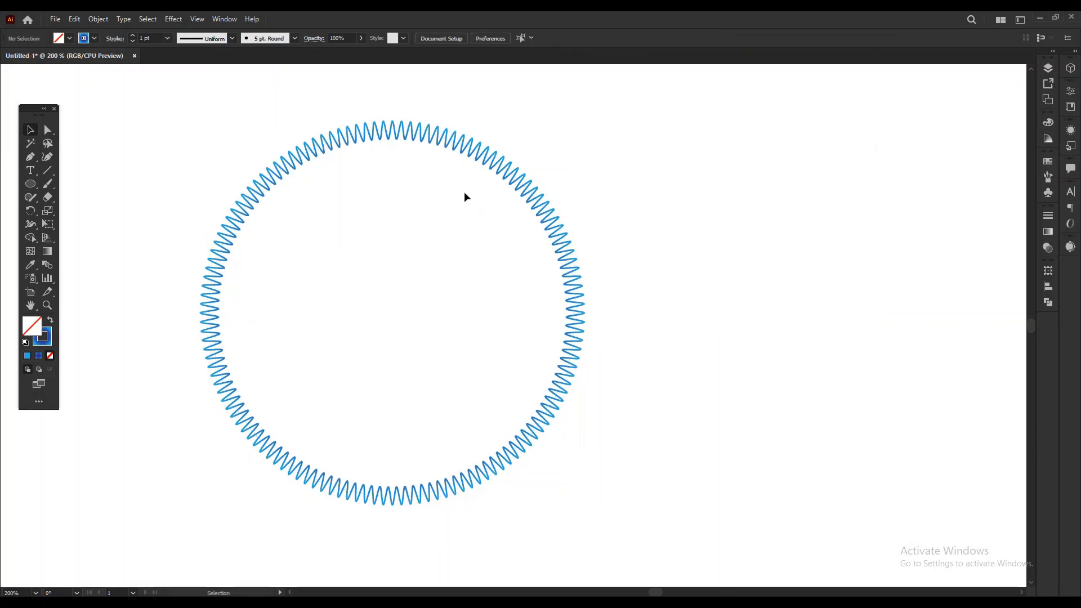
Copy the zigzag circle and paste the duplicate in place.
{"action": "left_click_drag", "start_coordinate": [779, 237], "coordinate": [427, 282]}
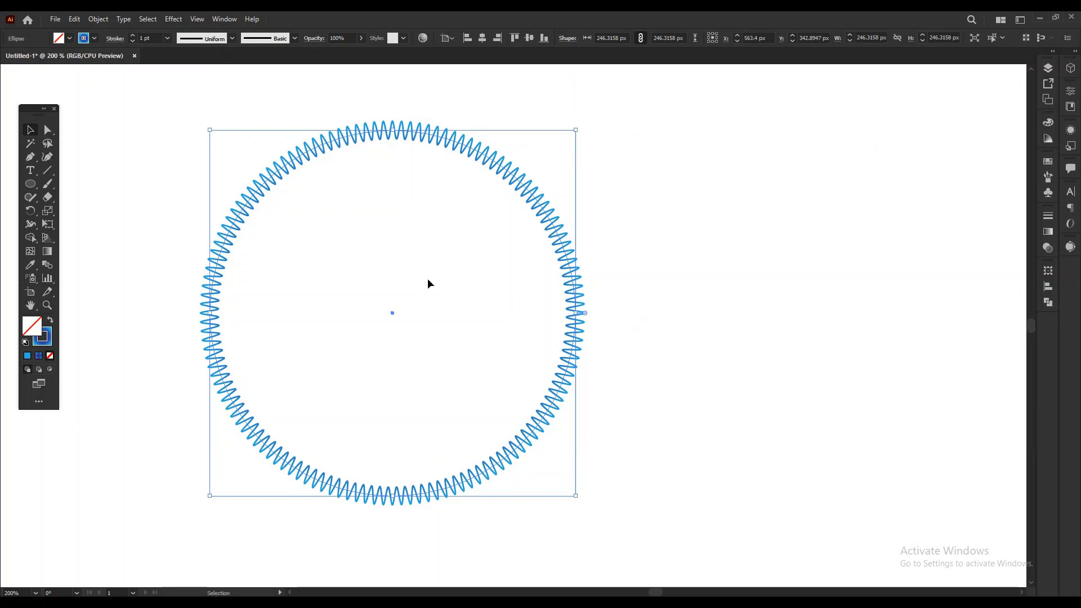
{"action": "left_click", "coordinate": [74, 19]}
{"action": "left_click", "coordinate": [110, 73]}
{"action": "left_click", "coordinate": [75, 21]}
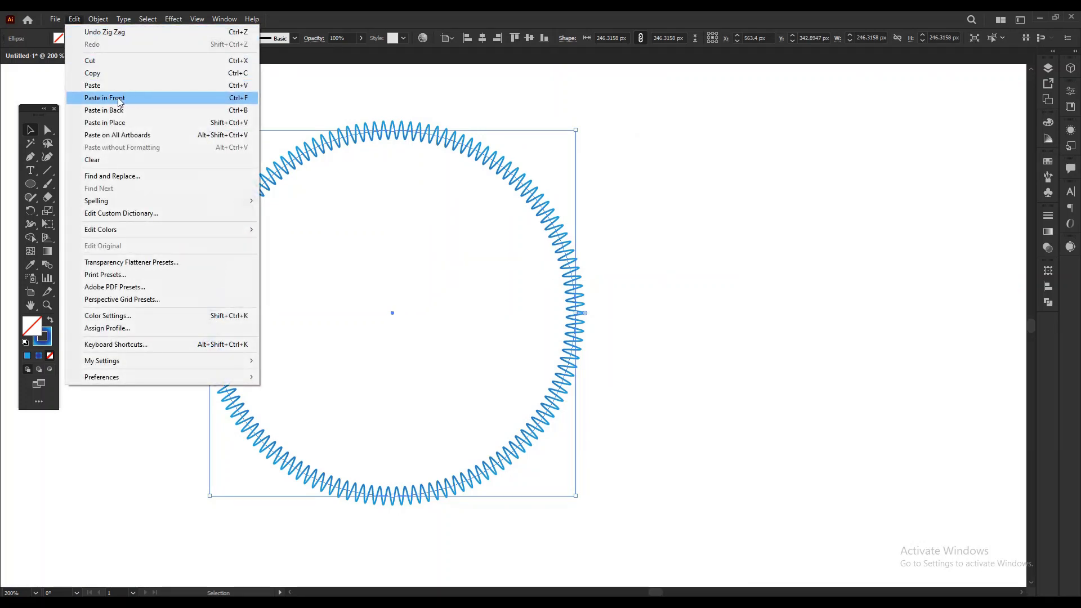
{"action": "left_click", "coordinate": [121, 123]}
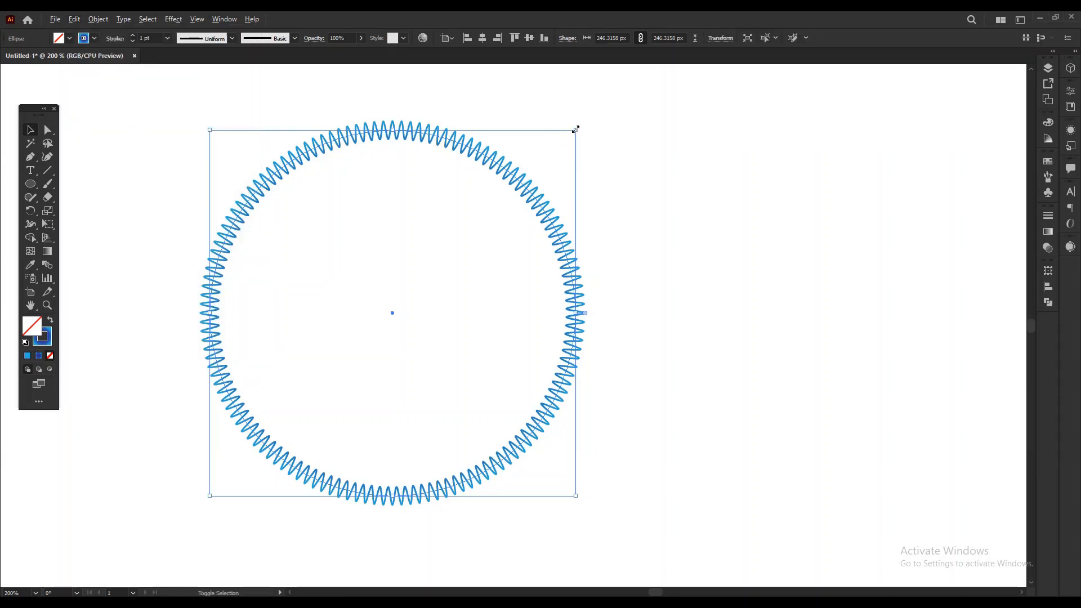
Scale the duplicate down proportionally around its center to about 12.9 px in diameter.
{"action": "left_click_drag", "start_coordinate": [576, 129], "coordinate": [420, 299]}
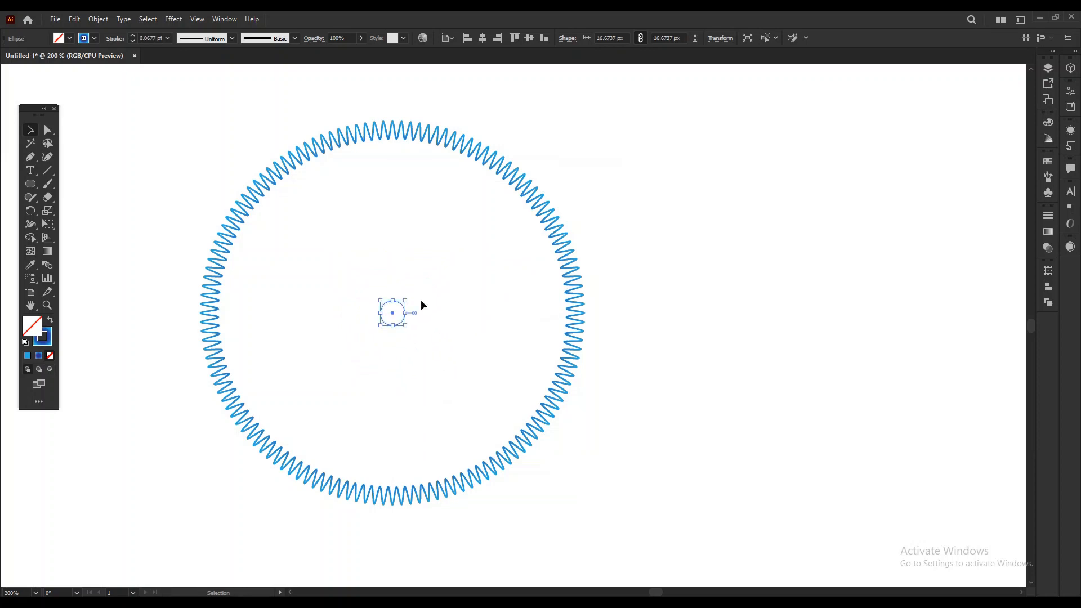
{"action": "left_click", "coordinate": [702, 248]}
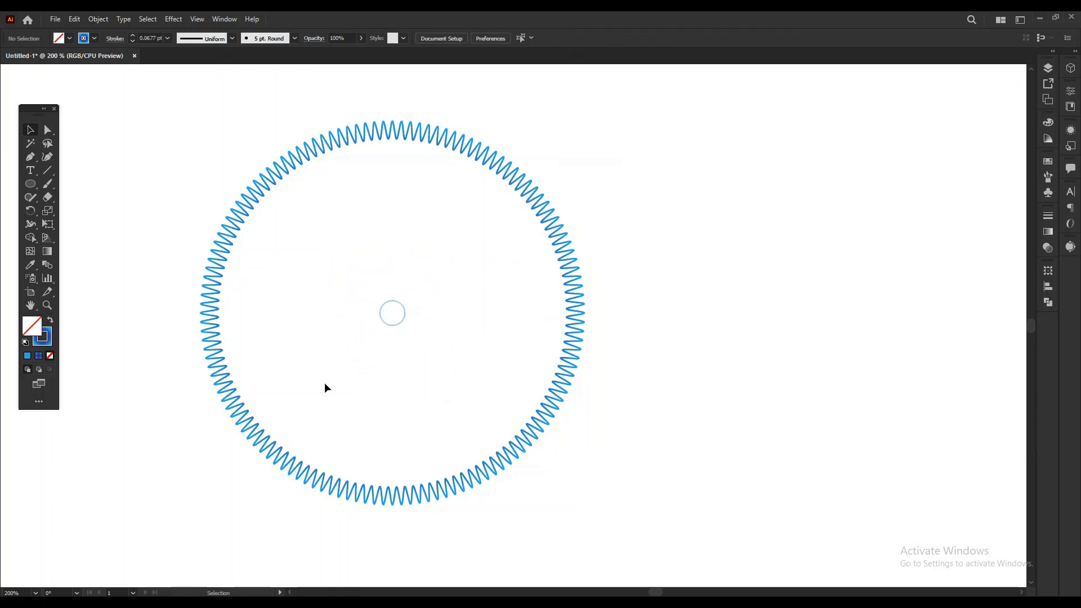
{"action": "left_click", "coordinate": [398, 324]}
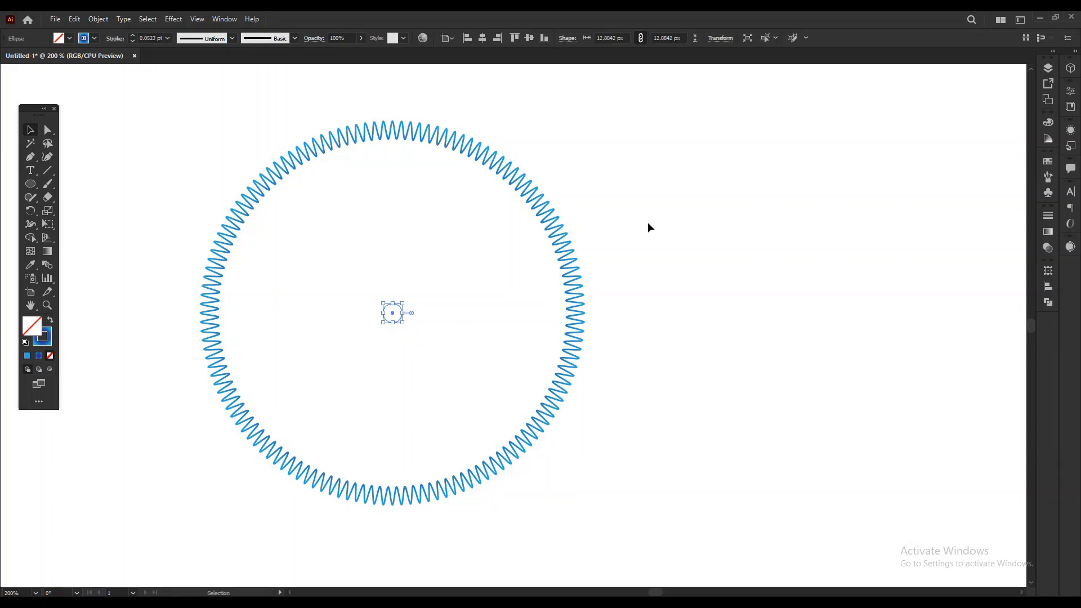
{"action": "left_click", "coordinate": [372, 343]}
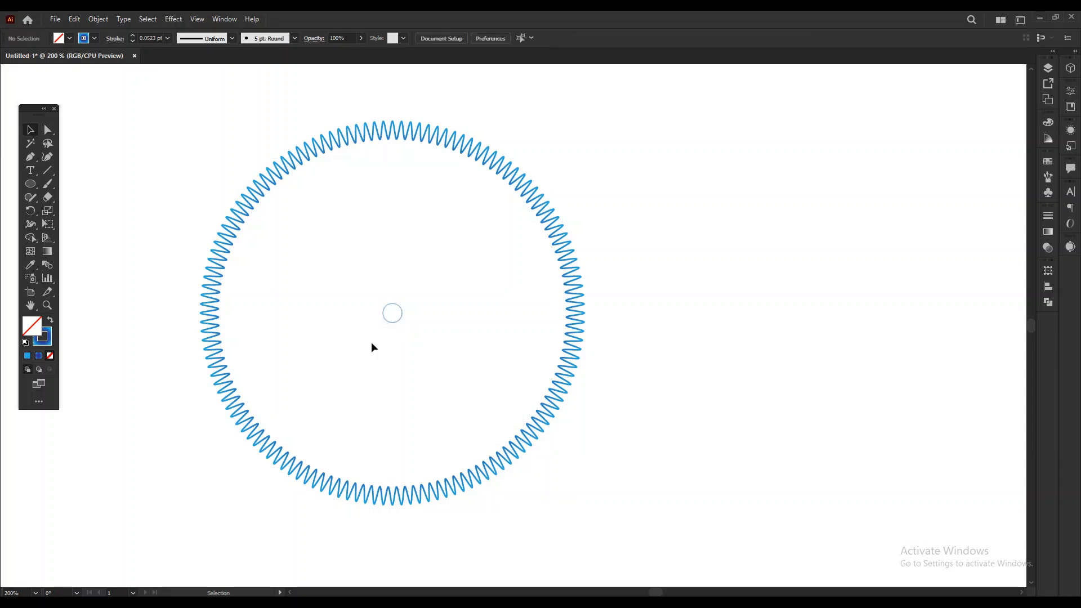
Set the small central circle's stroke weight to 3 pt.
{"action": "left_click", "coordinate": [390, 320]}
{"action": "left_click", "coordinate": [133, 37]}
{"action": "left_click", "coordinate": [133, 36]}
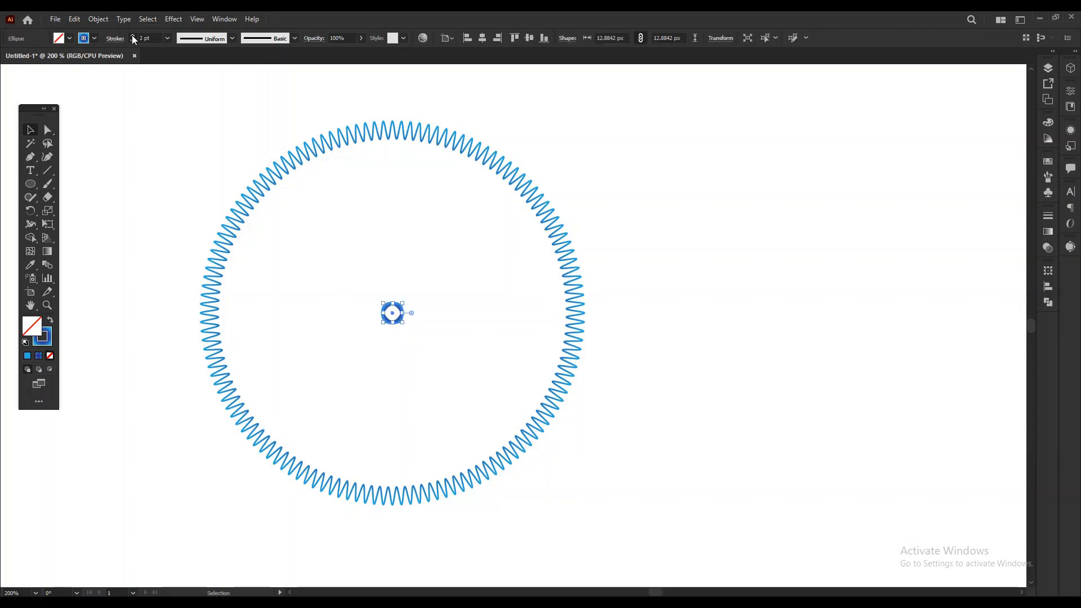
{"action": "left_click", "coordinate": [133, 36]}
{"action": "left_click", "coordinate": [133, 36]}
{"action": "left_click", "coordinate": [132, 40]}
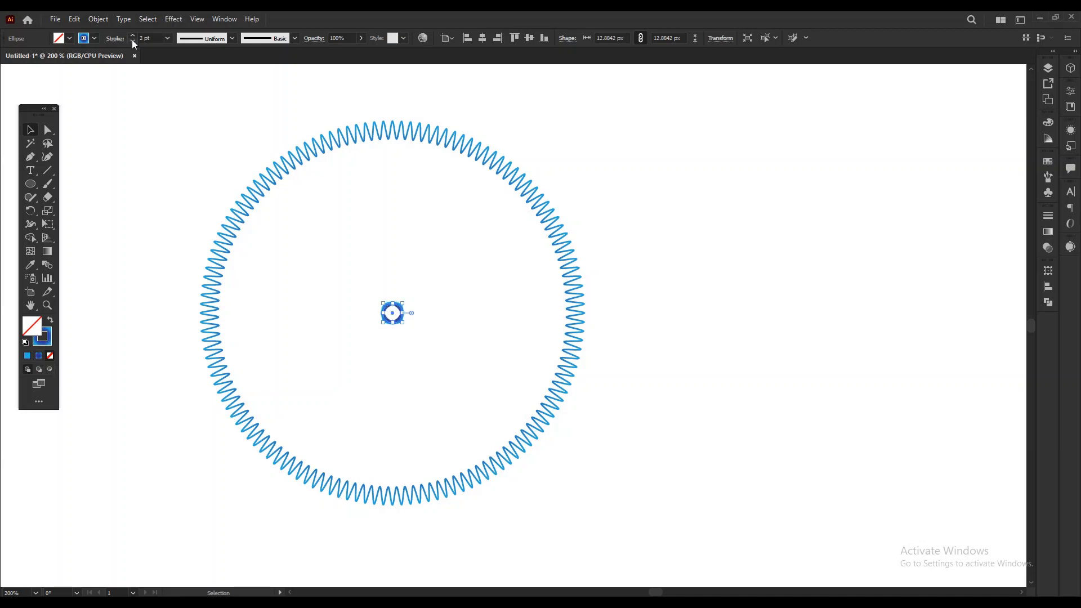
{"action": "left_click", "coordinate": [132, 41]}
{"action": "left_click", "coordinate": [758, 272]}
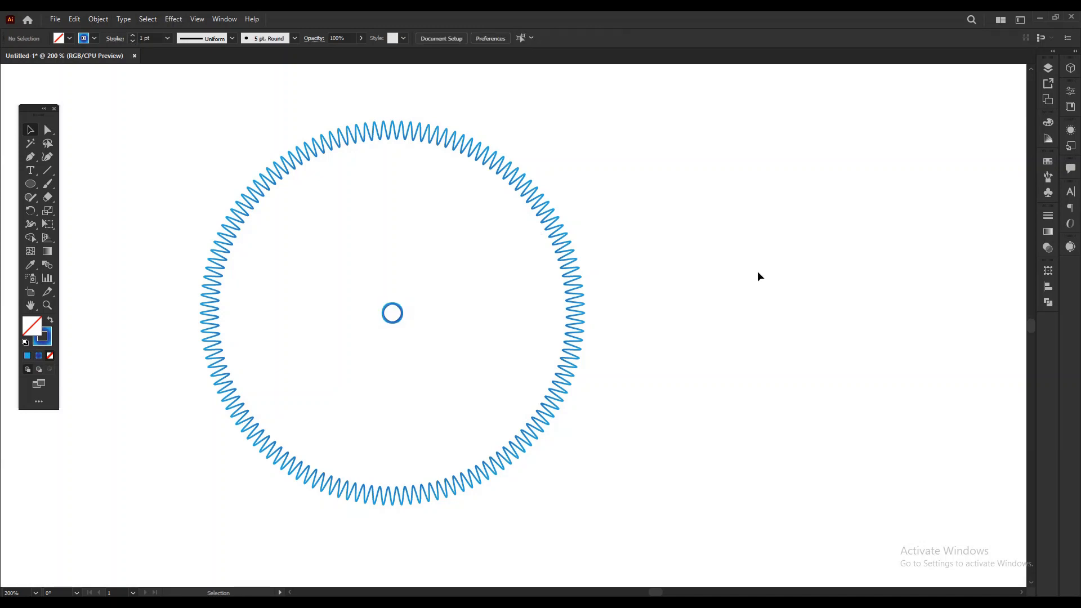
{"action": "left_click", "coordinate": [392, 323]}
{"action": "left_click", "coordinate": [134, 35]}
{"action": "left_click", "coordinate": [133, 36]}
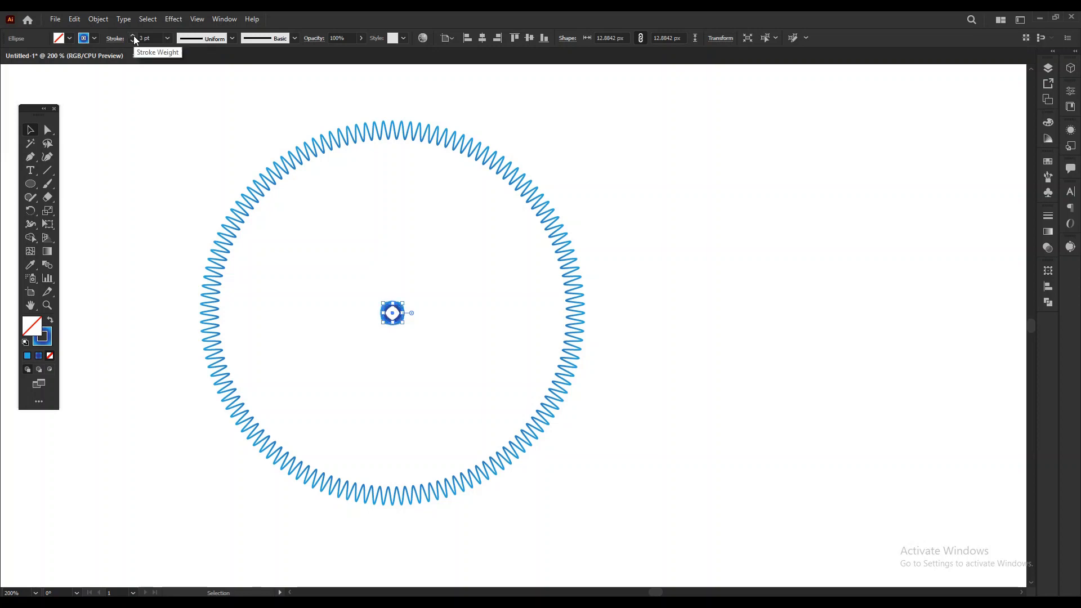
{"action": "left_click", "coordinate": [751, 385]}
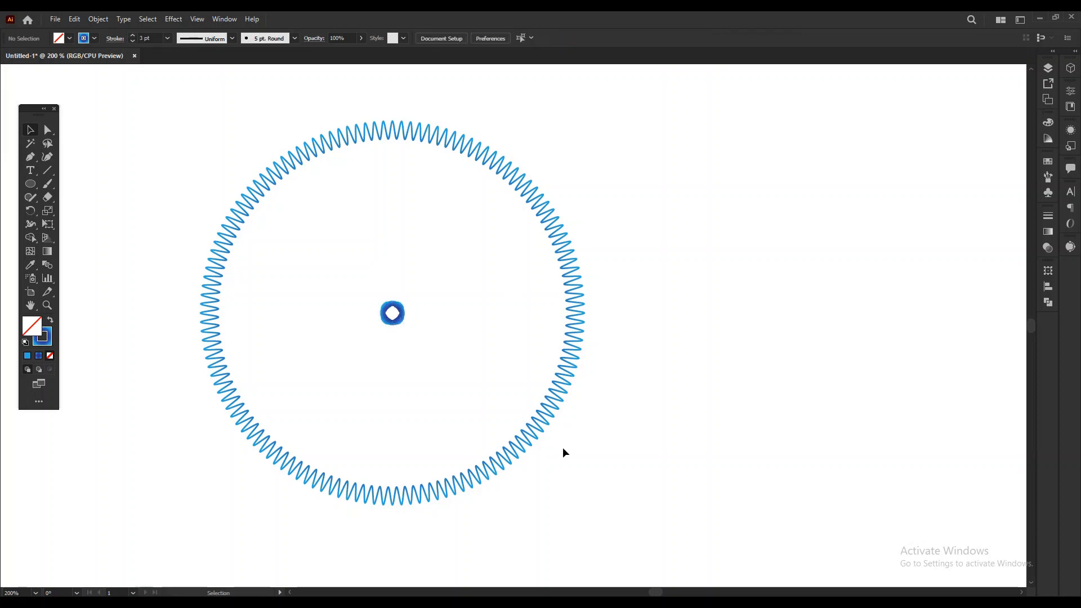
Select both the large zigzag circle and the small central circle and make a blend between them.
{"action": "left_click", "coordinate": [395, 314]}
{"action": "left_click_drag", "start_coordinate": [680, 472], "coordinate": [306, 235]}
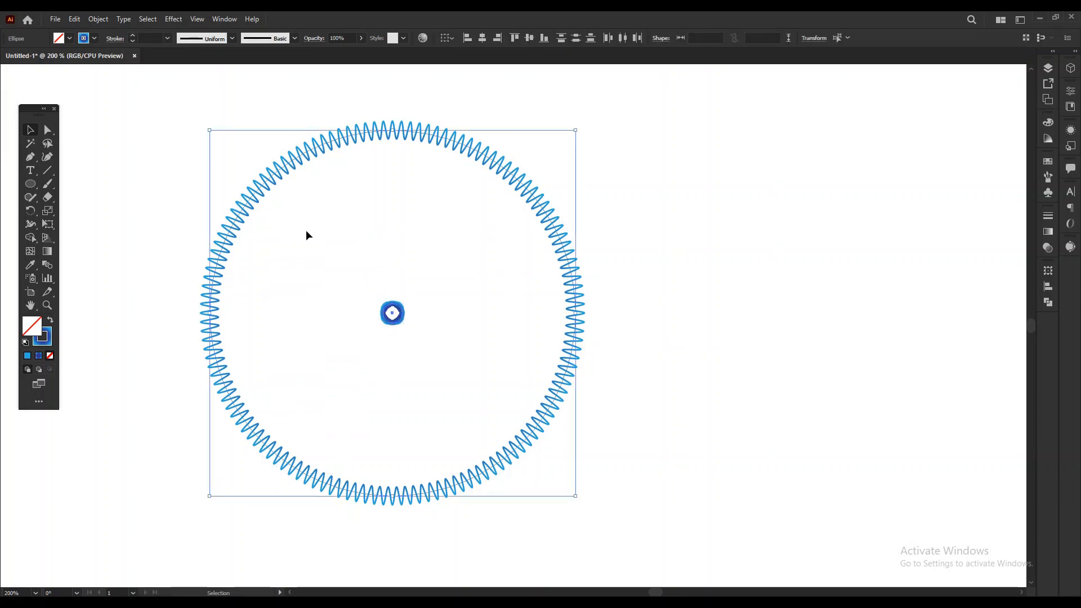
{"action": "key", "text": "w"}
{"action": "left_click", "coordinate": [97, 20]}
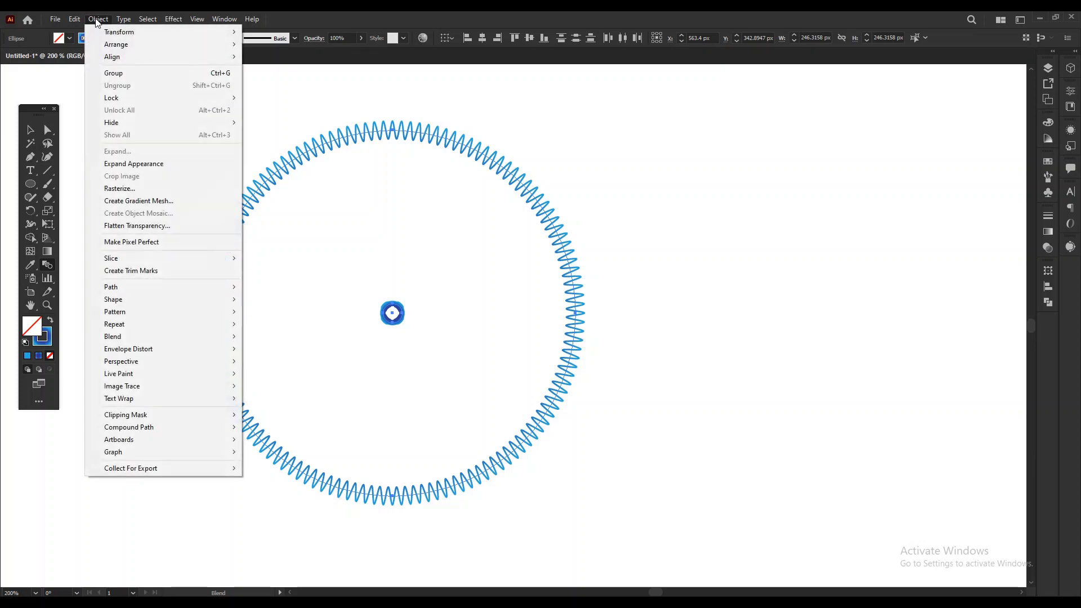
{"action": "mouse_move", "coordinate": [184, 337]}
{"action": "left_click", "coordinate": [276, 338]}
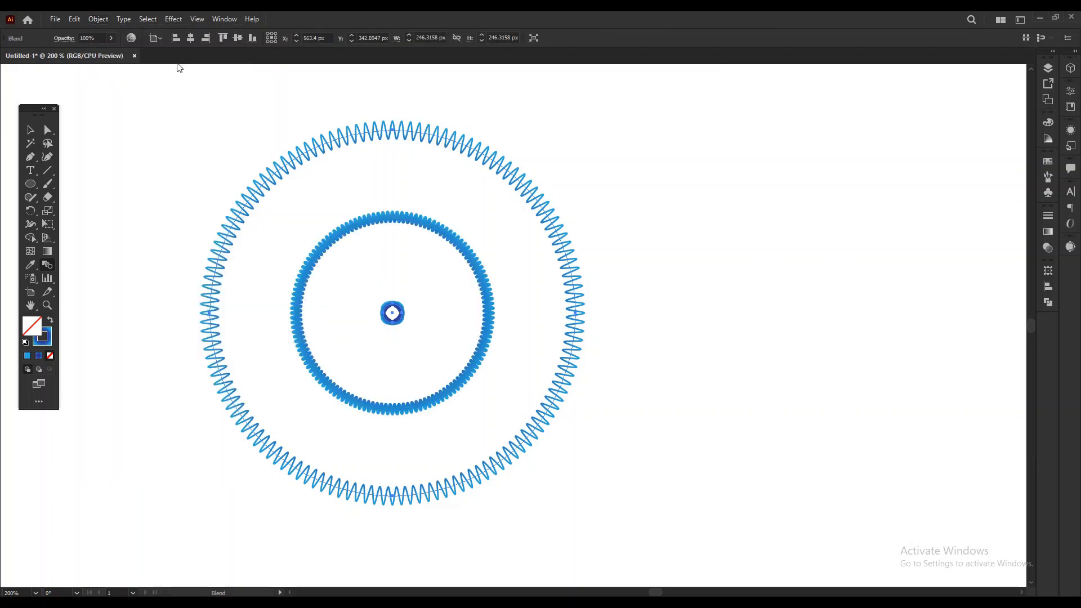
Set the blend's spacing to Specified Steps with 45 steps.
{"action": "left_click", "coordinate": [97, 20]}
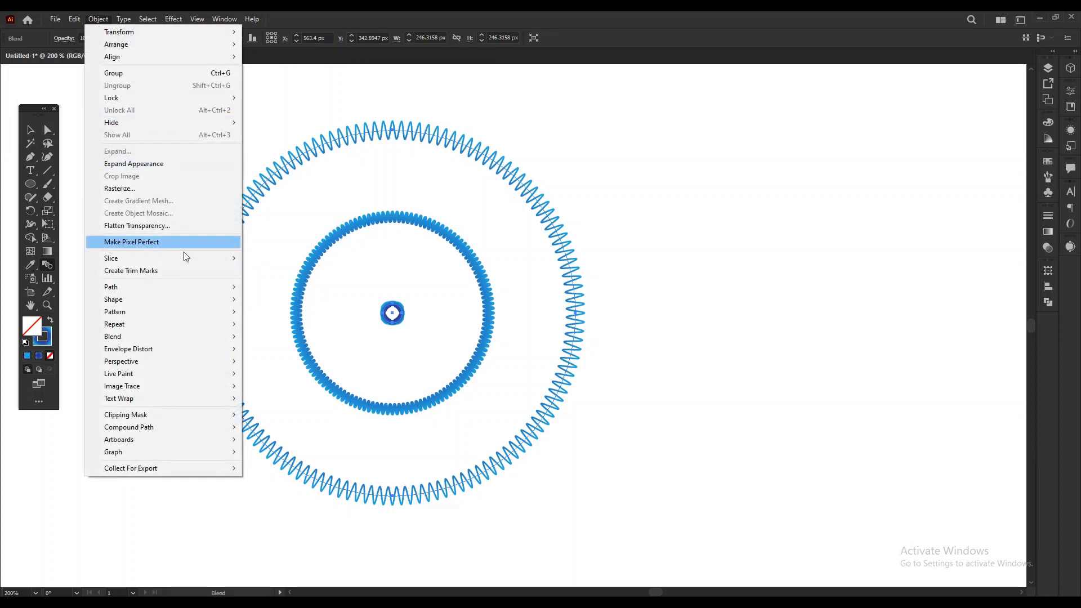
{"action": "mouse_move", "coordinate": [231, 337]}
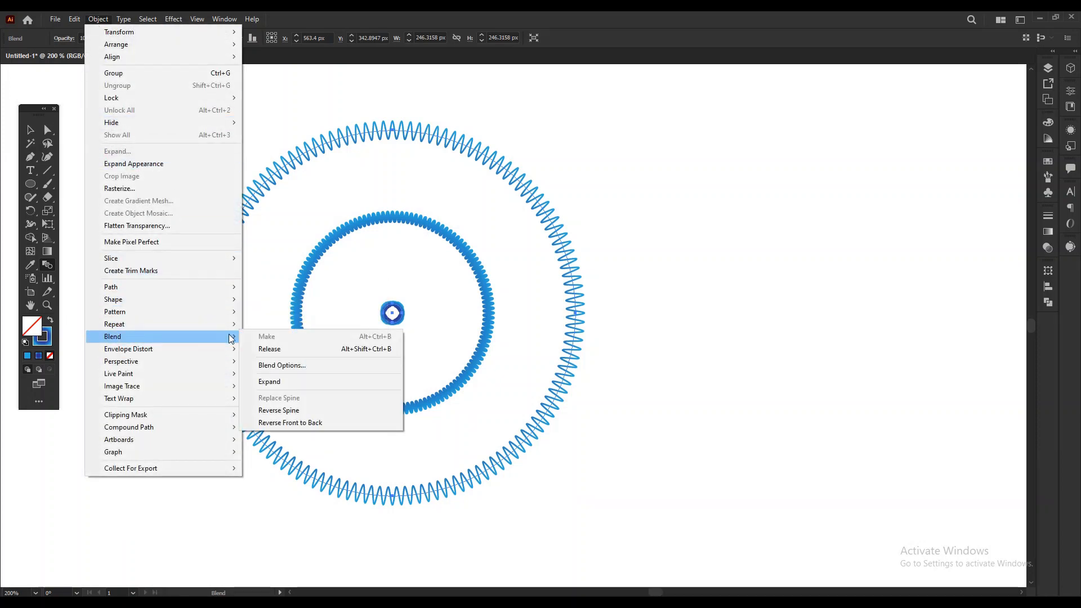
{"action": "left_click", "coordinate": [333, 365]}
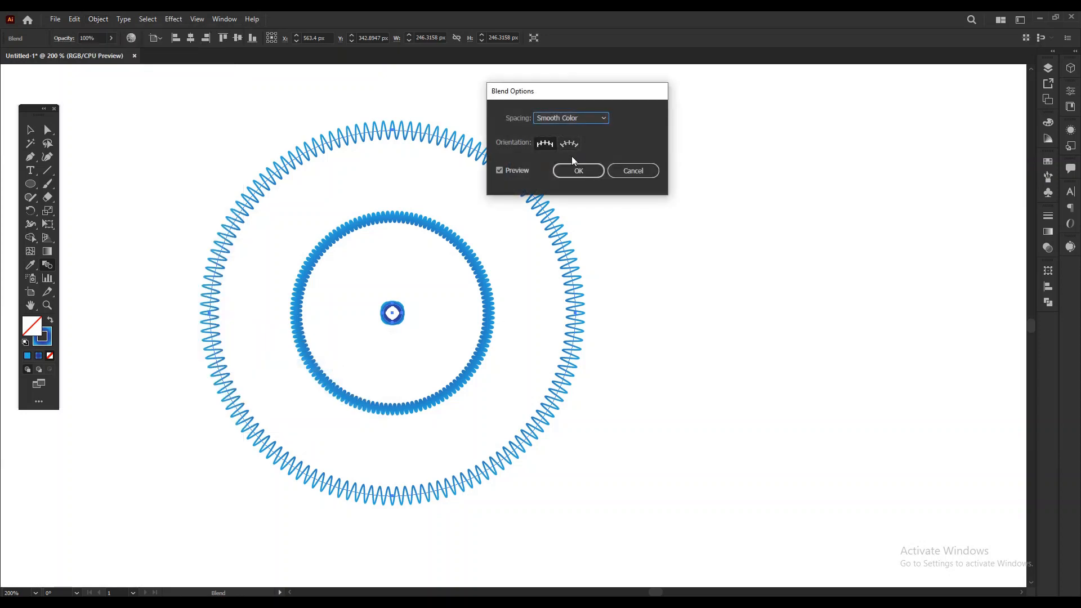
{"action": "left_click", "coordinate": [592, 119]}
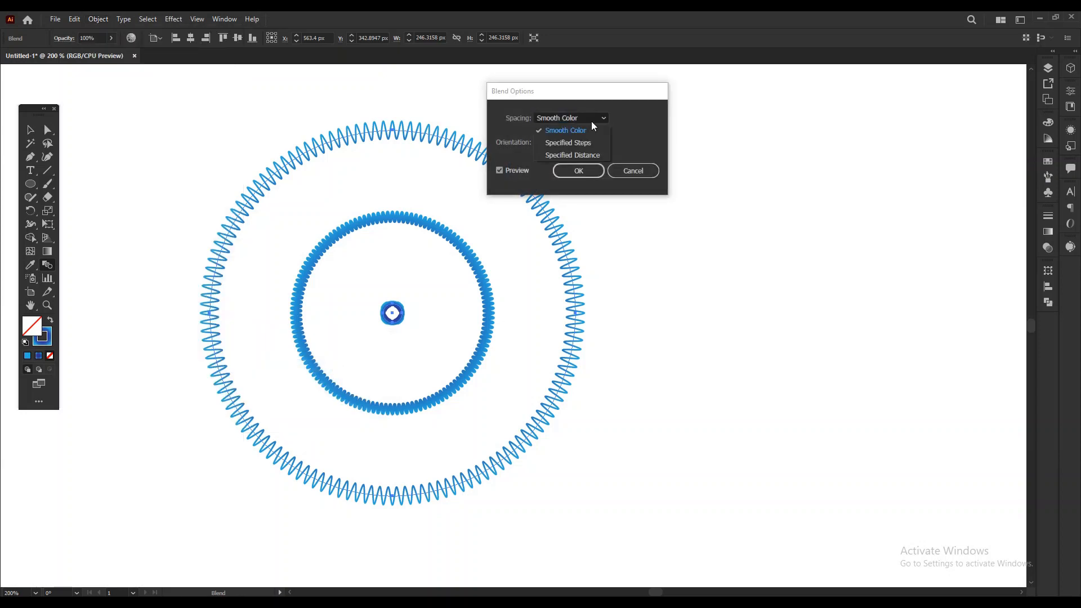
{"action": "left_click", "coordinate": [568, 143]}
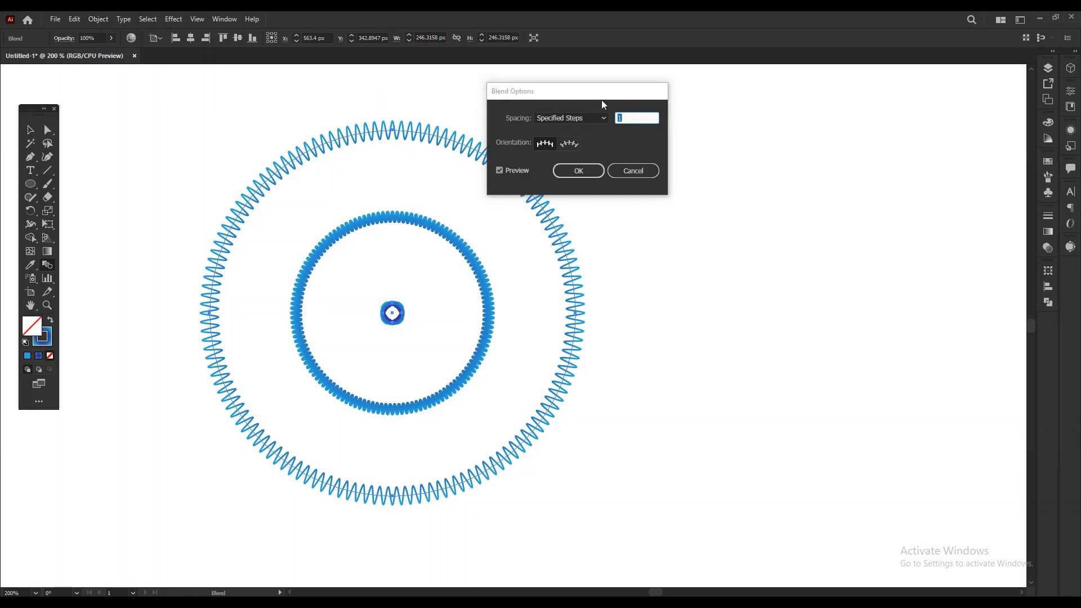
{"action": "type", "text": "7"}
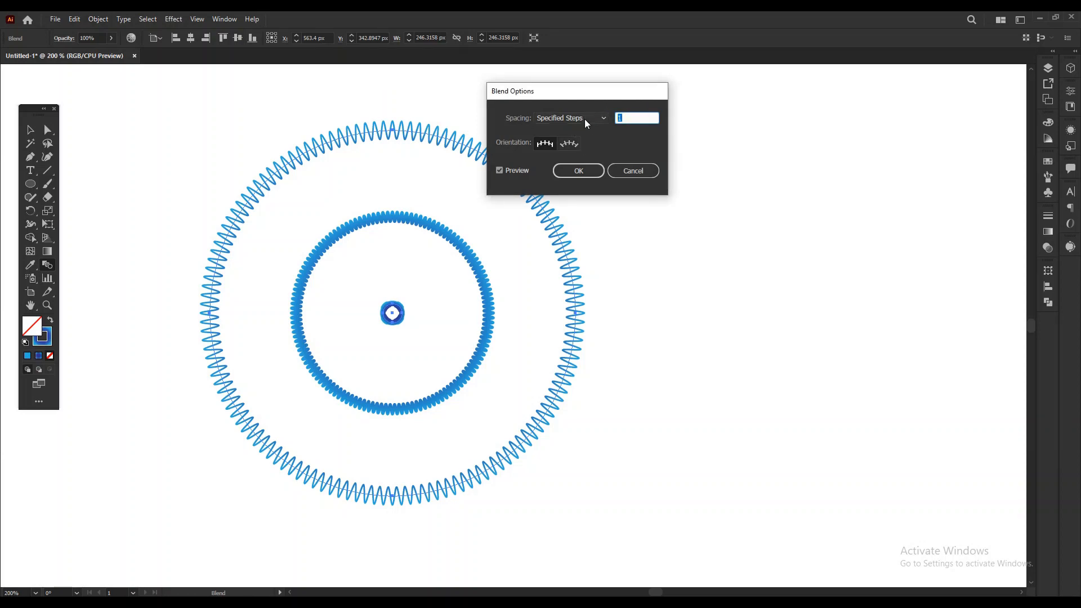
{"action": "key", "text": "Up"}
{"action": "key", "text": "Up"}
{"action": "key", "text": "Up"}
{"action": "key", "text": "Up"}
{"action": "key", "text": "Up"}
{"action": "key", "text": "Up"}
{"action": "key", "text": "Up"}
{"action": "key", "text": "Up"}
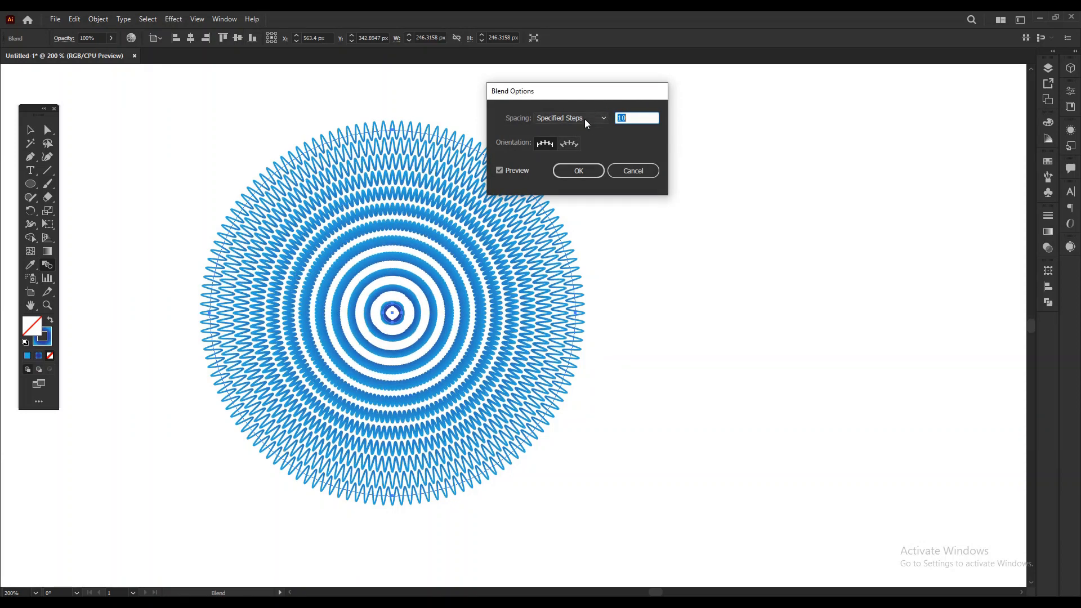
{"action": "key", "text": "Up"}
{"action": "key", "text": "Up"}
{"action": "key", "text": "Up"}
{"action": "key", "text": "Up"}
{"action": "key", "text": "Up"}
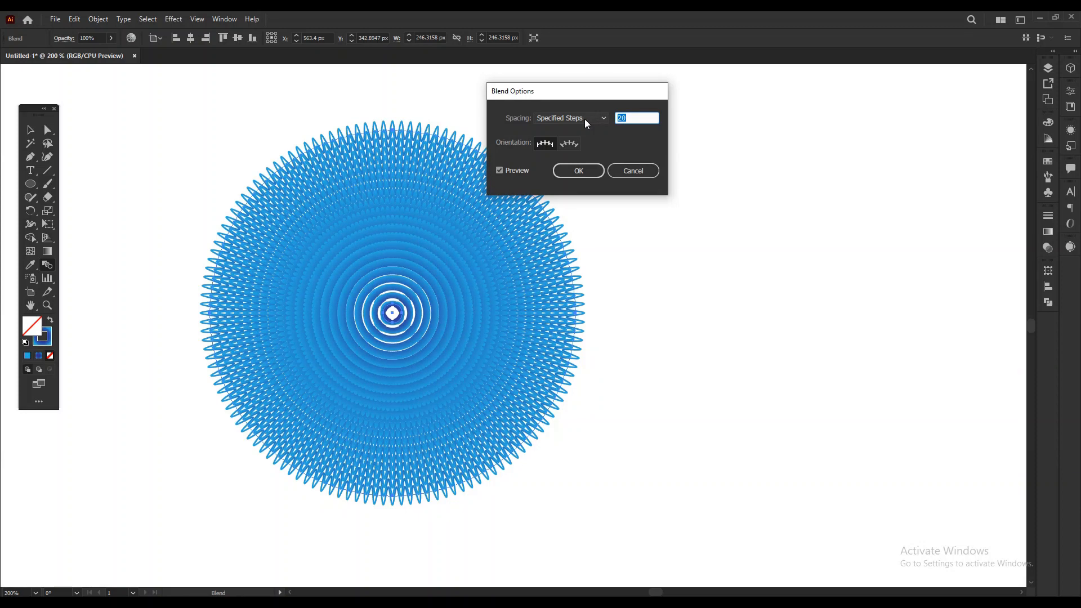
{"action": "key", "text": "Up"}
{"action": "key", "text": "Up"}
{"action": "key", "text": "Up"}
{"action": "key", "text": "Up"}
{"action": "key", "text": "Up"}
{"action": "key", "text": "Up"}
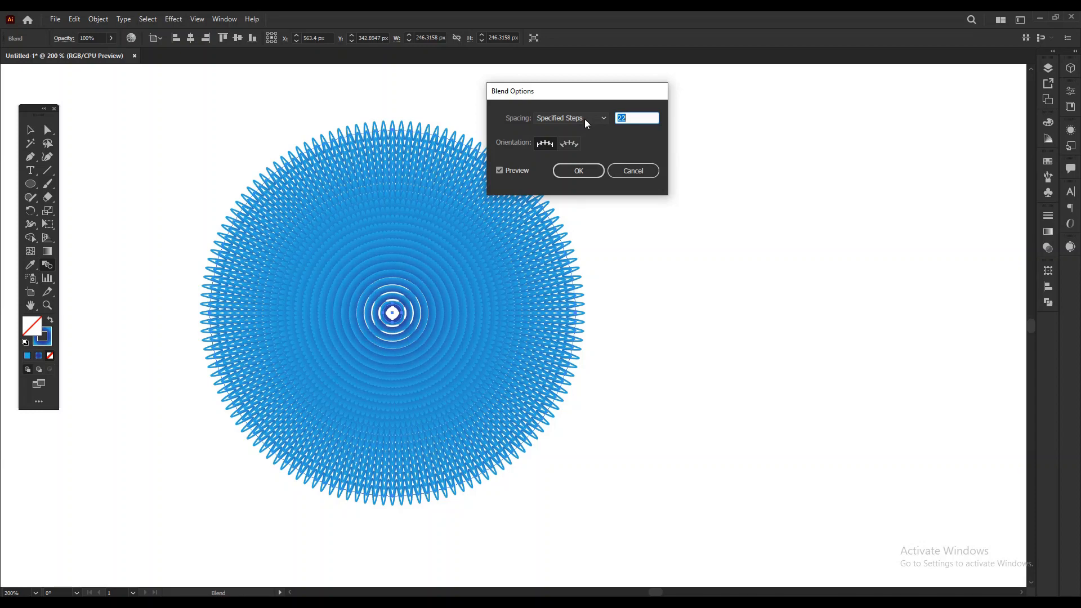
{"action": "key", "text": "Up"}
{"action": "key", "text": "Up"}
{"action": "key", "text": "Up"}
{"action": "key", "text": "Up"}
{"action": "key", "text": "Up"}
{"action": "key", "text": "Up"}
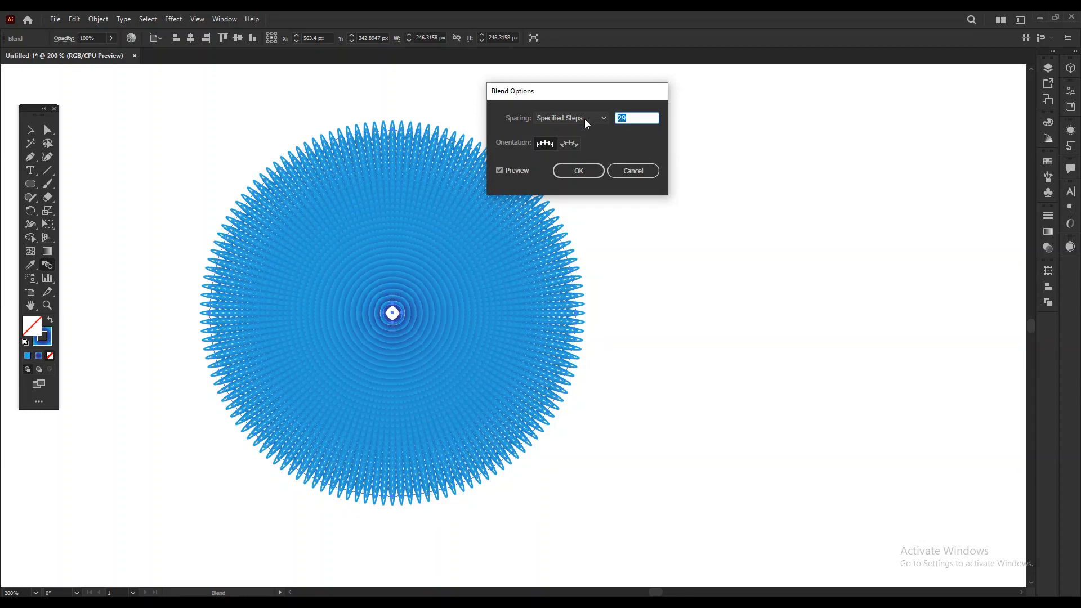
{"action": "key", "text": "Up"}
{"action": "key", "text": "Up"}
{"action": "key", "text": "Up"}
{"action": "key", "text": "Up"}
{"action": "key", "text": "Up"}
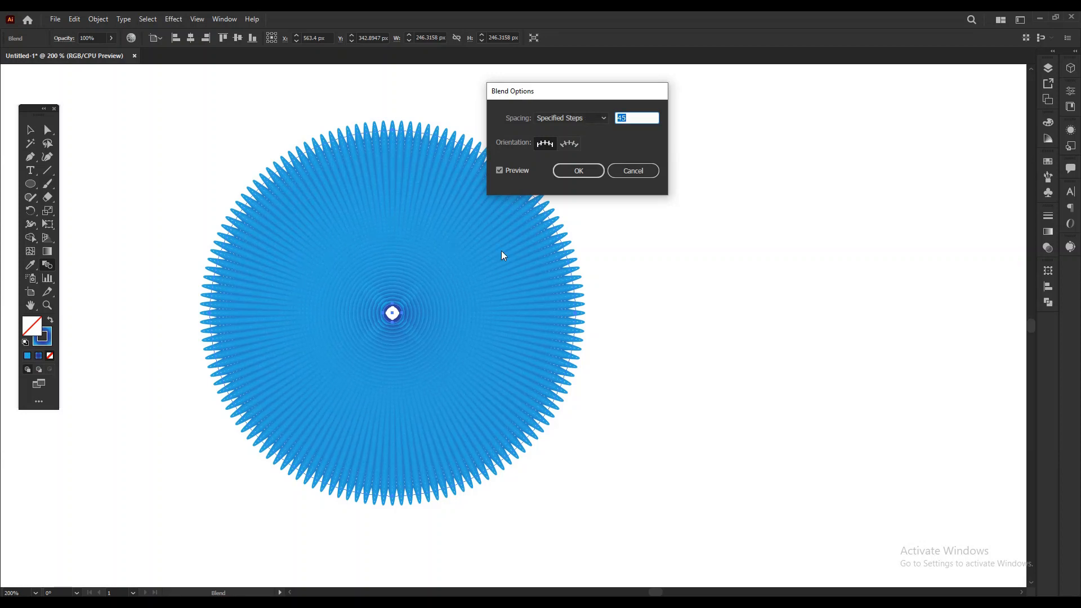
{"action": "left_click", "coordinate": [578, 171]}
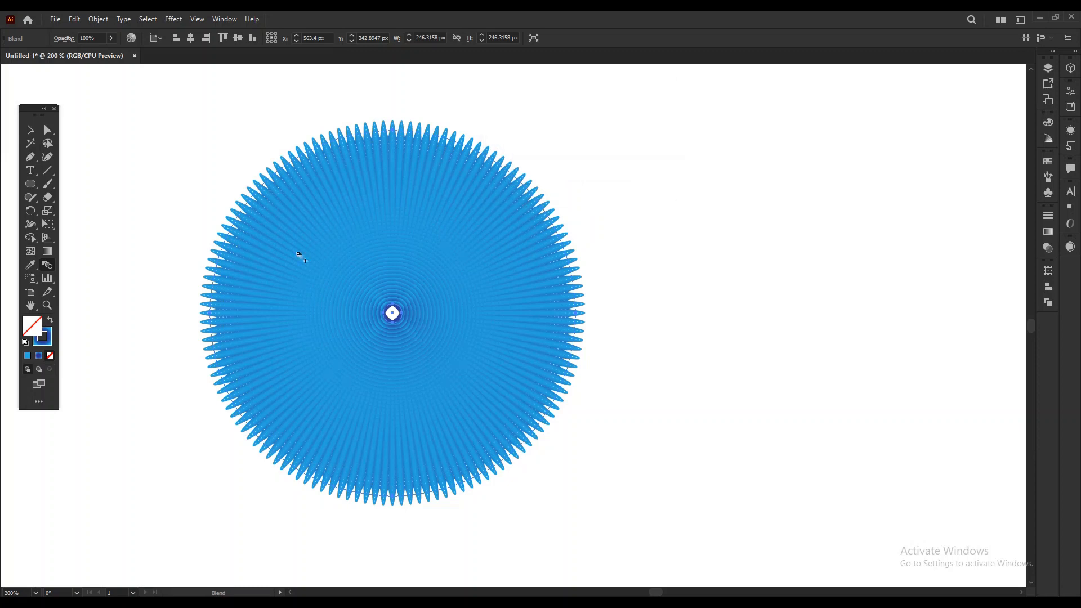
Select the blended zigzag circle, start the Tweak effect, try Absolute amounts and return to Relative.
{"action": "left_click", "coordinate": [30, 130]}
{"action": "left_click", "coordinate": [571, 211]}
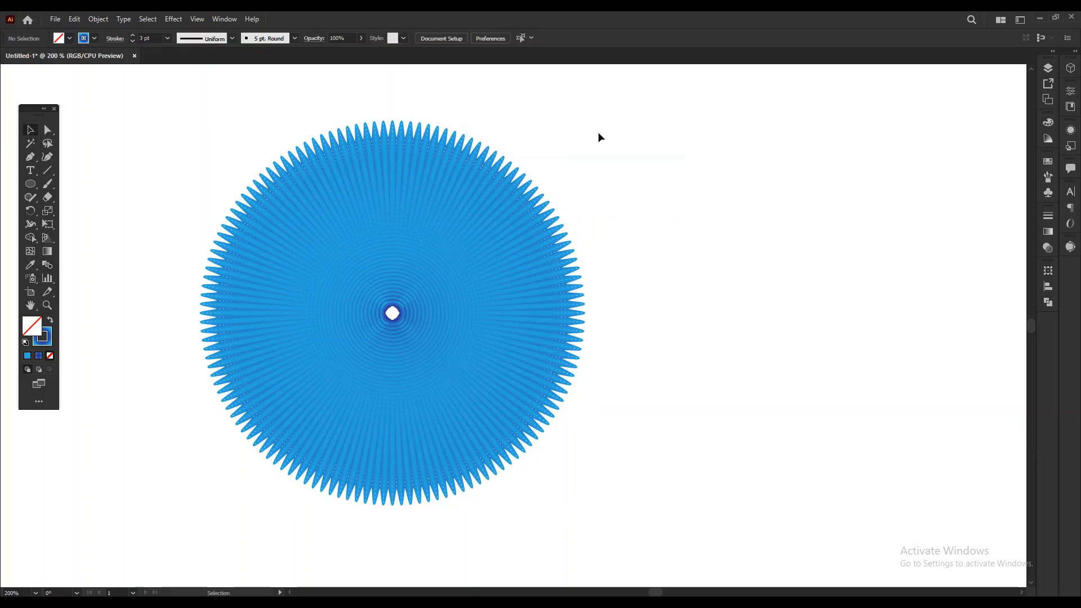
{"action": "left_click_drag", "start_coordinate": [640, 268], "coordinate": [564, 269]}
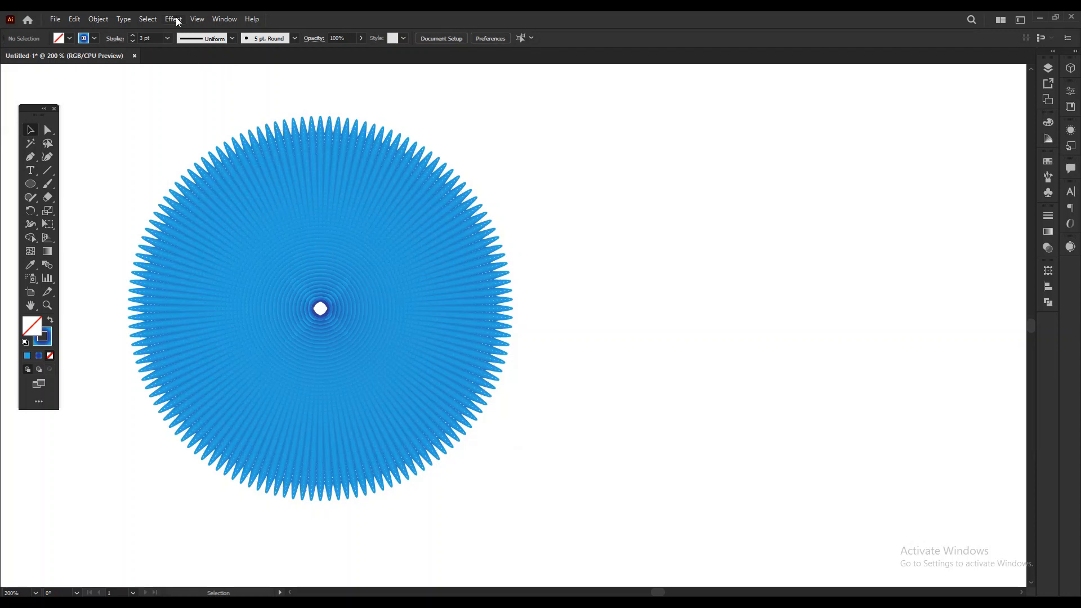
{"action": "left_click_drag", "start_coordinate": [149, 109], "coordinate": [591, 535]}
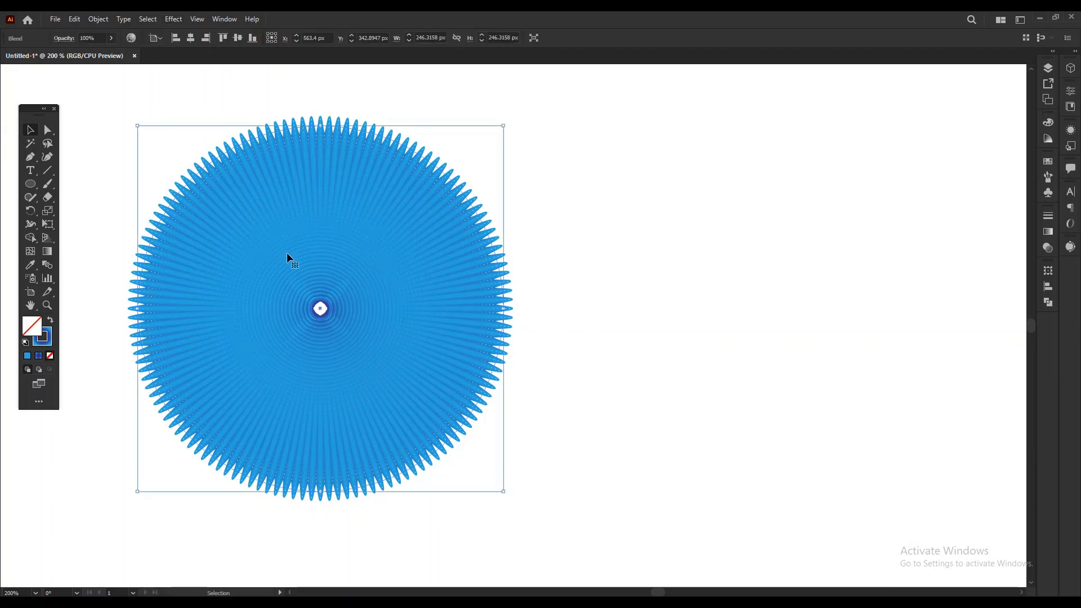
{"action": "left_click", "coordinate": [179, 19]}
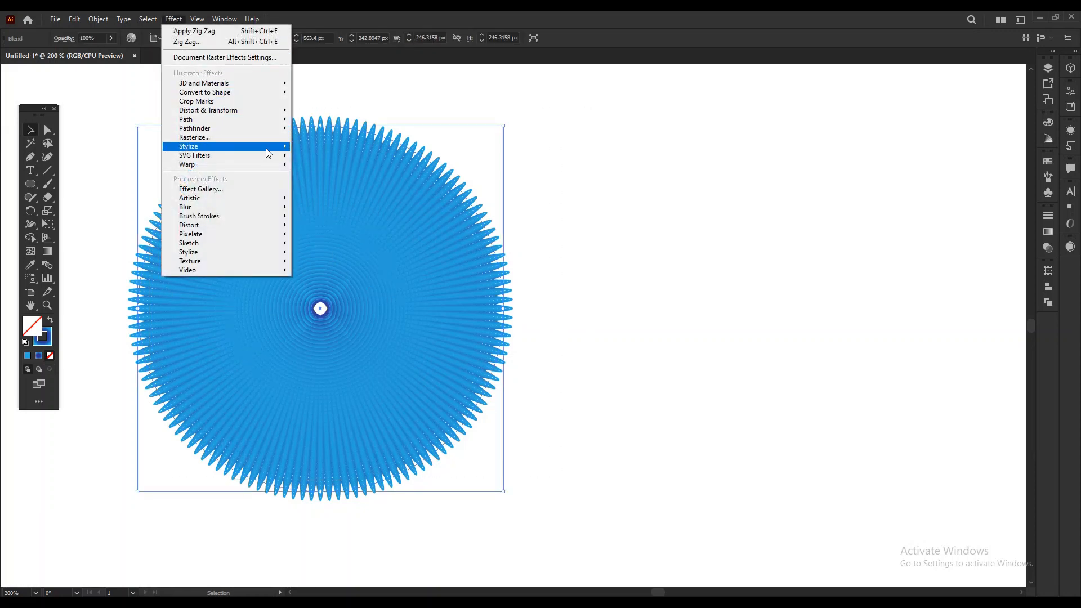
{"action": "mouse_move", "coordinate": [270, 110]}
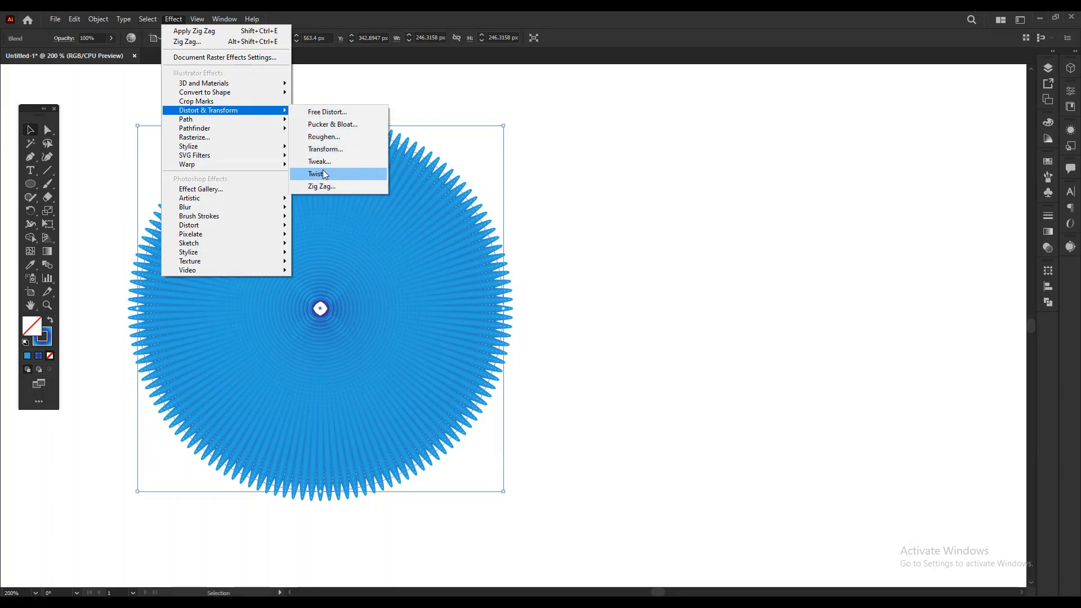
{"action": "left_click", "coordinate": [323, 163]}
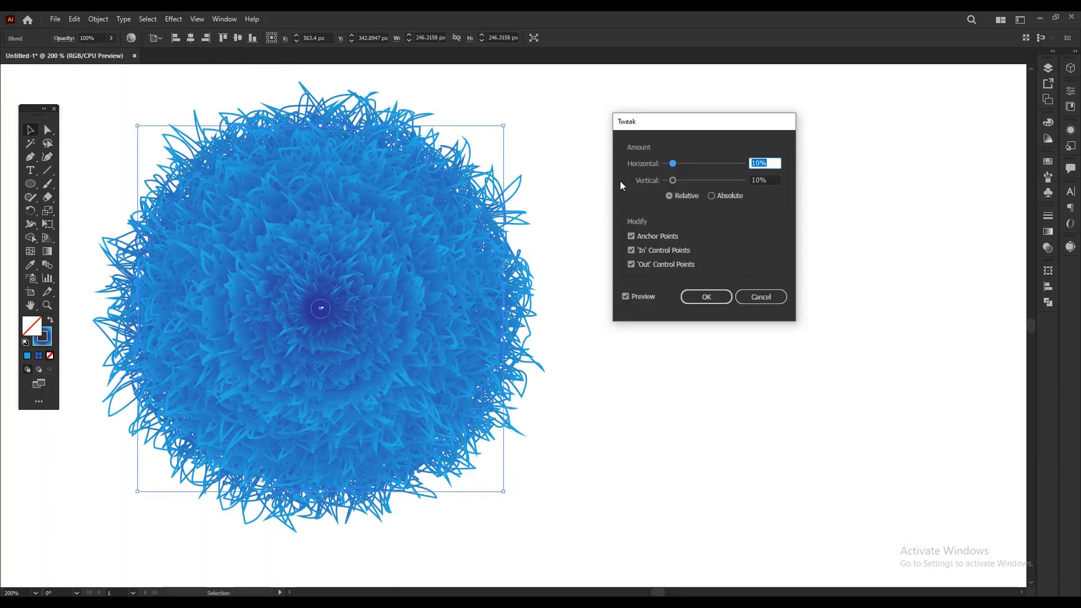
{"action": "left_click", "coordinate": [728, 196]}
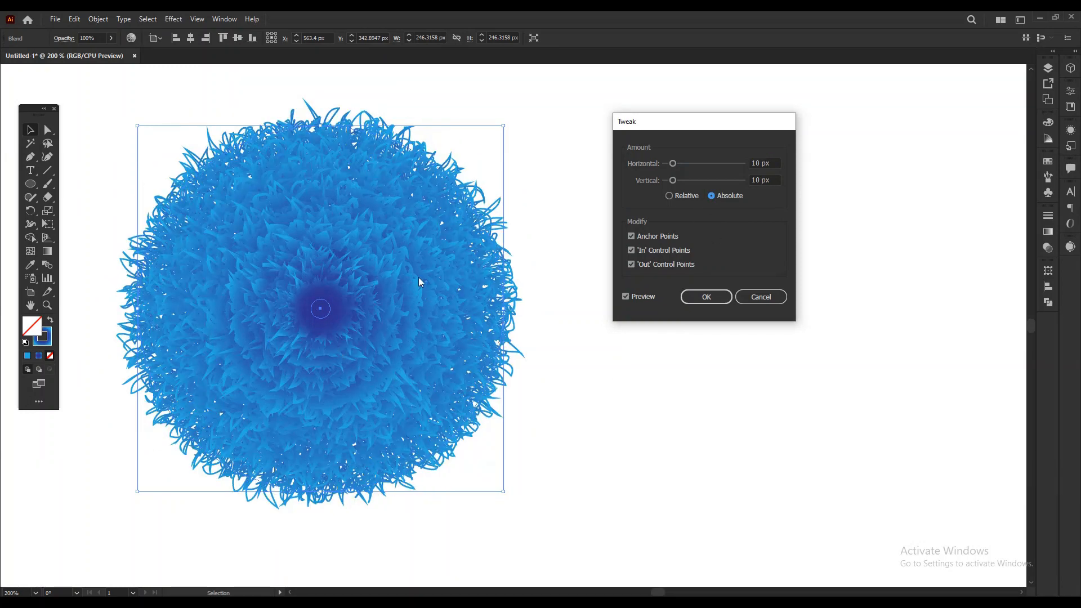
{"action": "left_click", "coordinate": [685, 196]}
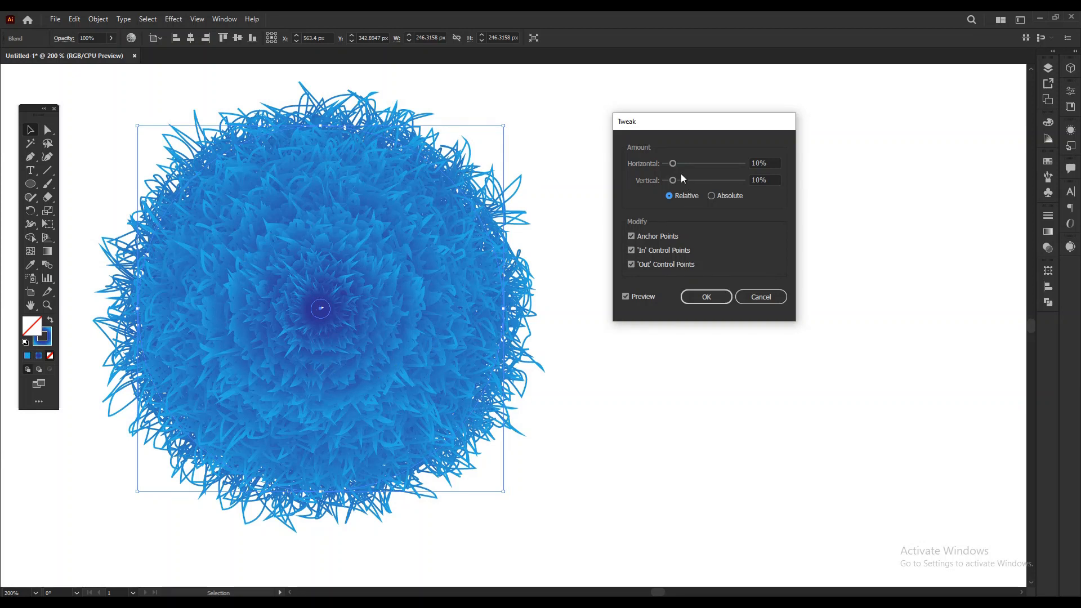
Set the Tweak amounts to 70% horizontal and 70% vertical and apply the effect.
{"action": "left_click_drag", "start_coordinate": [673, 163], "coordinate": [678, 163]}
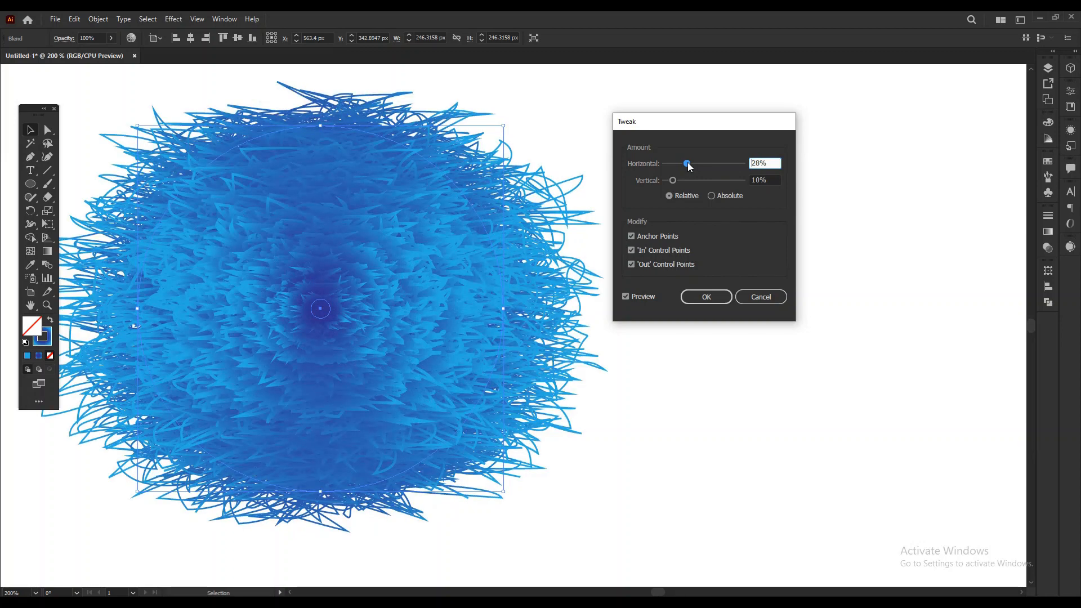
{"action": "left_click_drag", "start_coordinate": [694, 164], "coordinate": [713, 164]}
{"action": "left_click", "coordinate": [777, 163]}
{"action": "left_click_drag", "start_coordinate": [777, 163], "coordinate": [718, 165]}
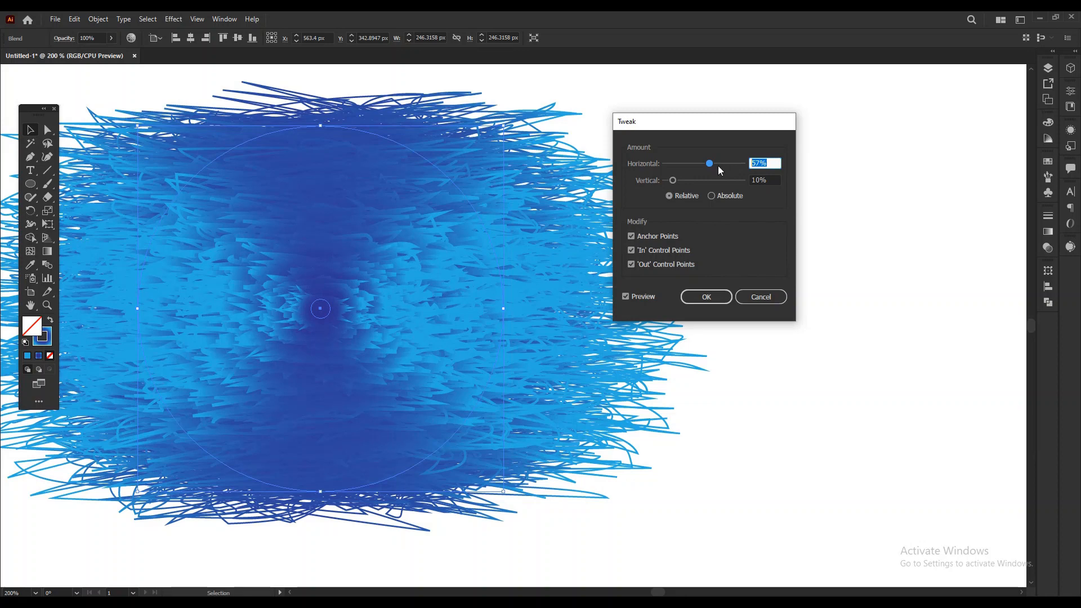
{"action": "type", "text": "70"}
{"action": "key", "text": "Tab"}
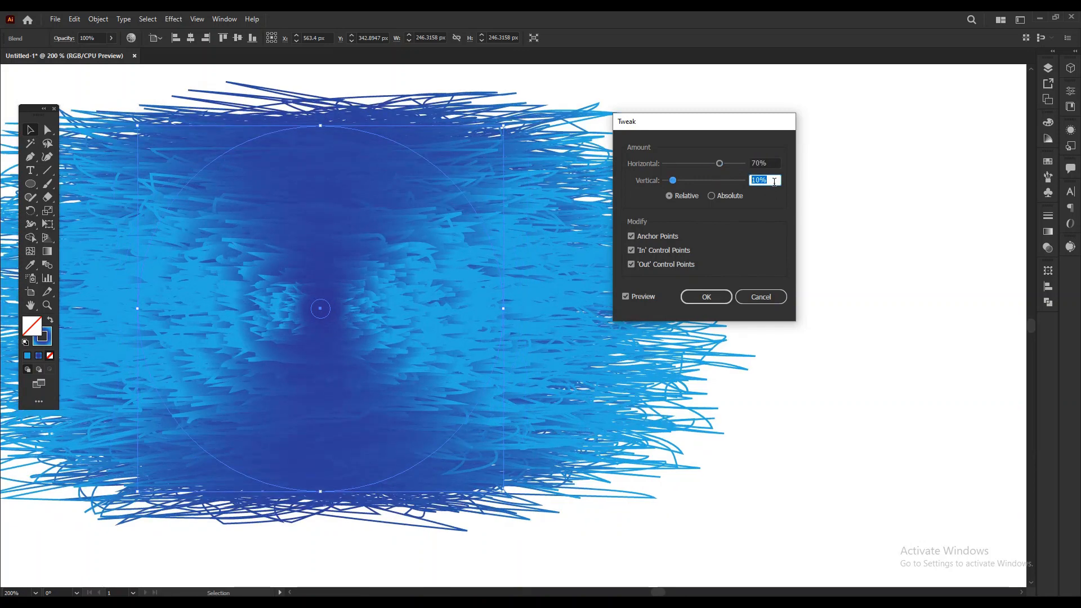
{"action": "type", "text": "70"}
{"action": "key", "text": "shift+Tab"}
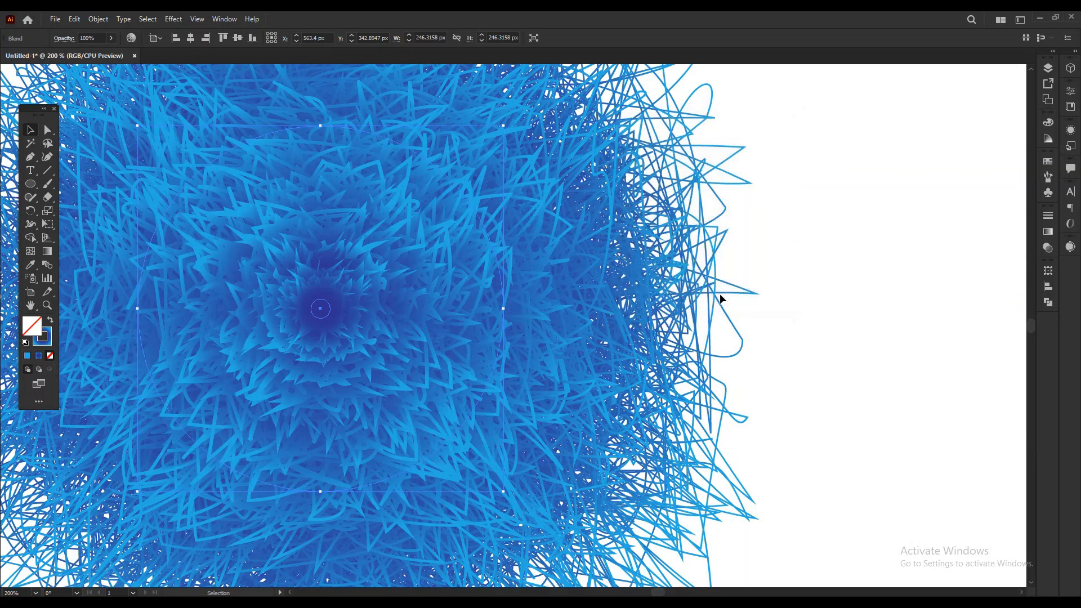
{"action": "left_click", "coordinate": [720, 295]}
Move the tweaked blend about 200 px toward the artboard's left side and deselect it.
{"action": "left_click", "coordinate": [806, 261]}
{"action": "key", "text": "a"}
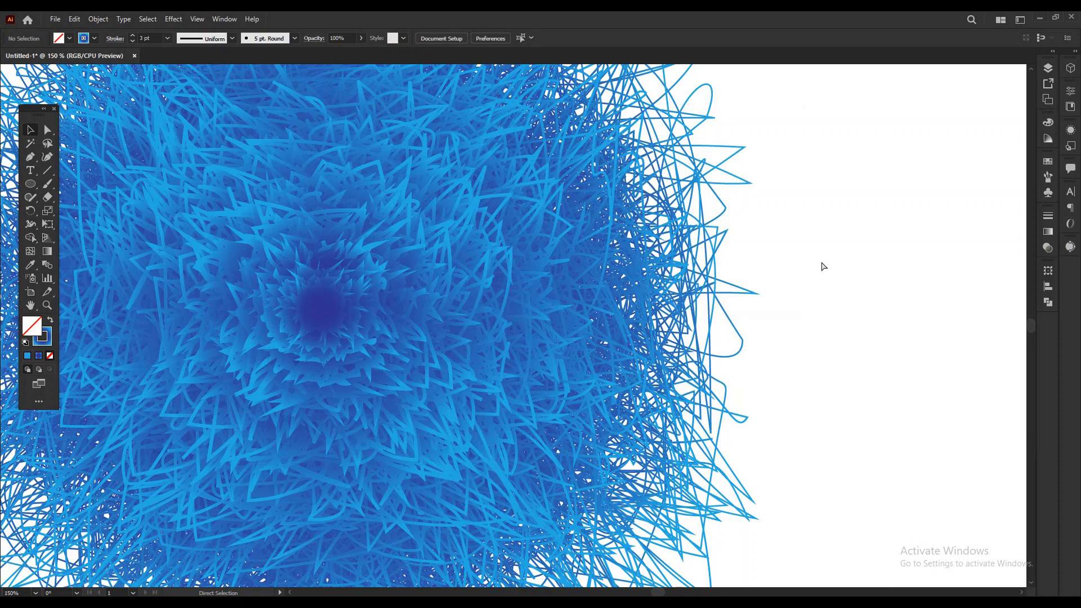
{"action": "key", "text": "ctrl+1"}
{"action": "key", "text": "ctrl+minus"}
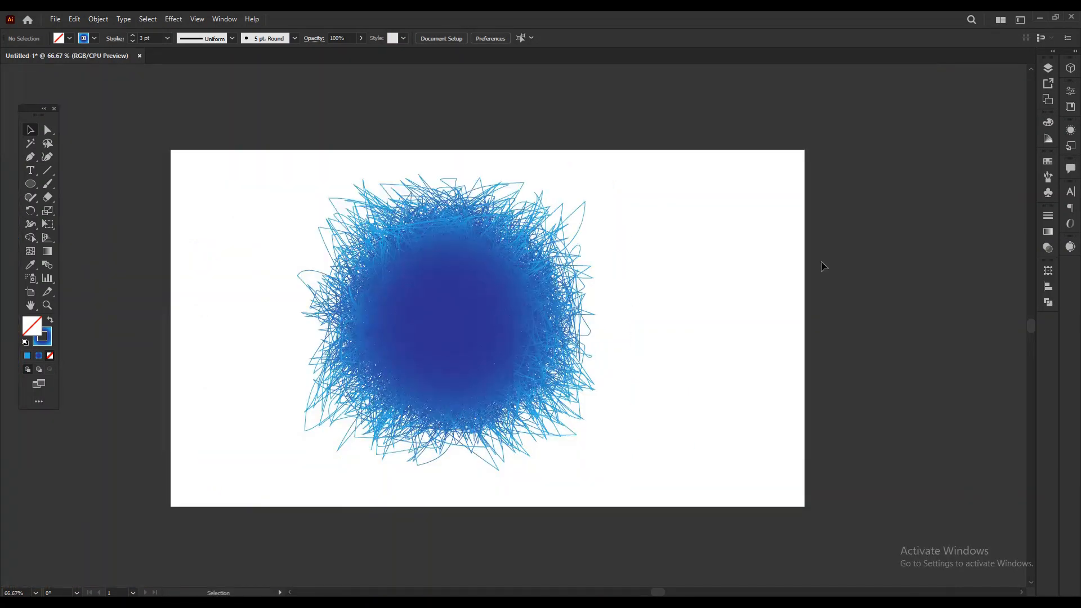
{"action": "key", "text": "space"}
{"action": "left_click_drag", "start_coordinate": [721, 290], "coordinate": [682, 292]}
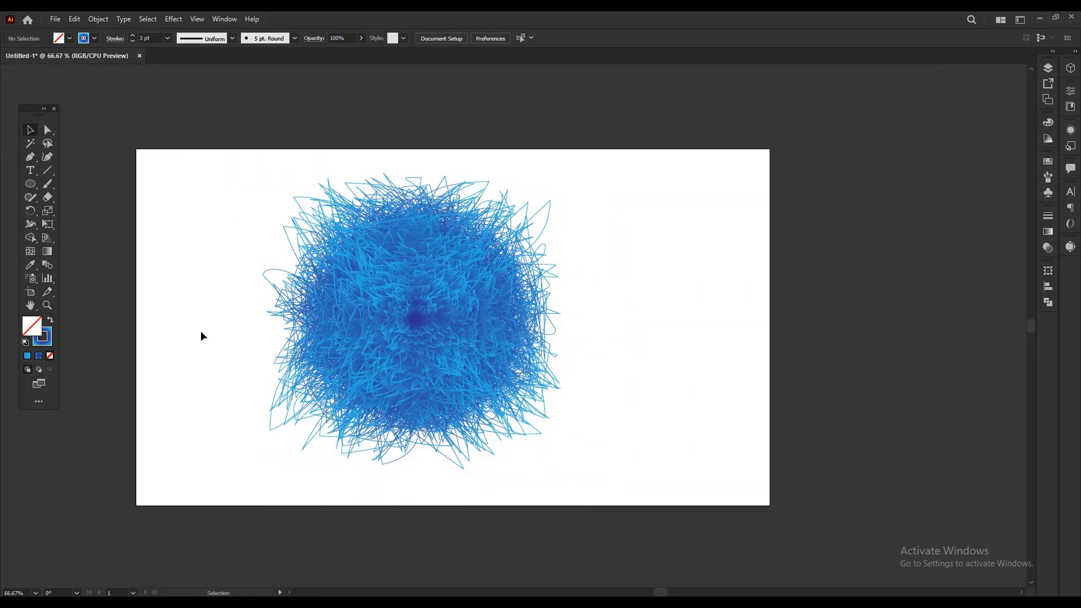
{"action": "left_click_drag", "start_coordinate": [486, 332], "coordinate": [374, 328]}
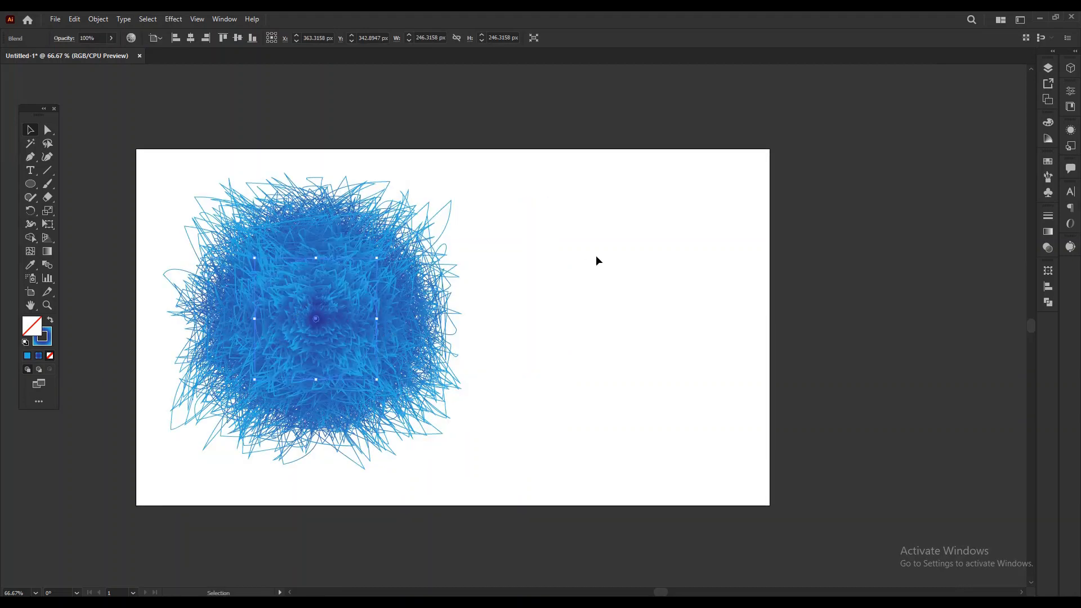
{"action": "left_click_drag", "start_coordinate": [597, 258], "coordinate": [579, 259]}
{"action": "left_click", "coordinate": [578, 259]}
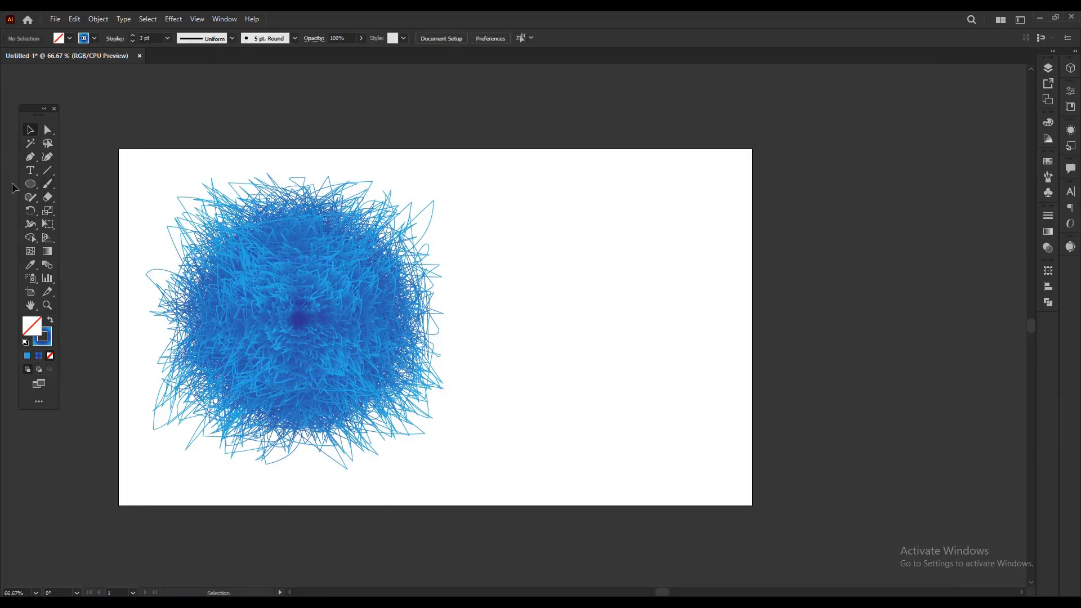
Activate the Ellipse tool with a black fill and no stroke.
{"action": "left_click_drag", "start_coordinate": [31, 184], "coordinate": [95, 211]}
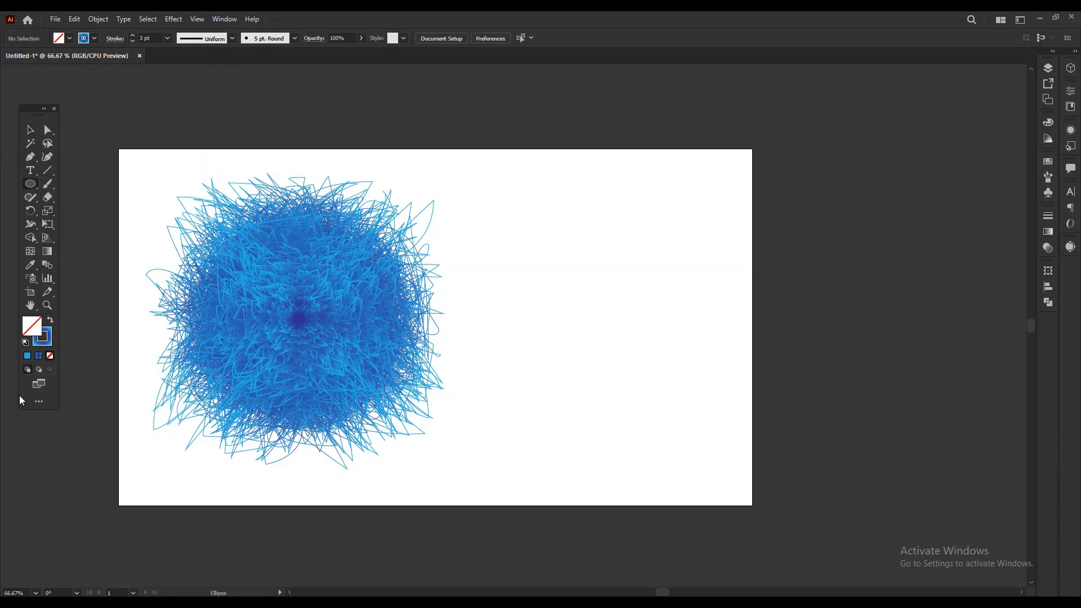
{"action": "left_click", "coordinate": [70, 38]}
{"action": "left_click", "coordinate": [31, 57]}
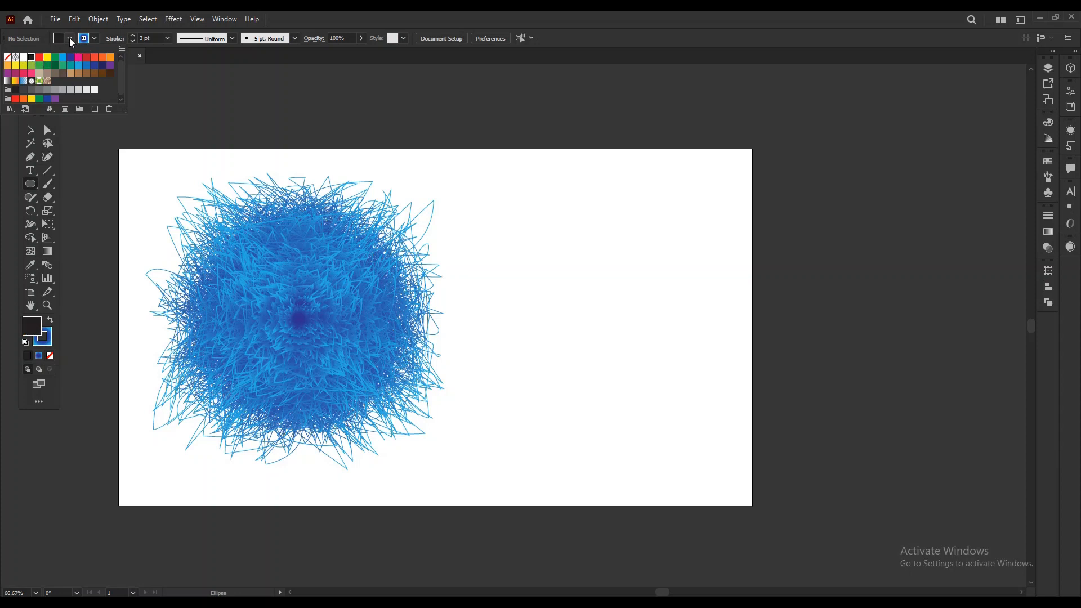
{"action": "left_click", "coordinate": [93, 38]}
{"action": "left_click", "coordinate": [7, 57]}
Change the fill to medium blue and draw a circle about 286 px in diameter in the empty area beside the tweaked blend.
{"action": "left_click", "coordinate": [66, 36]}
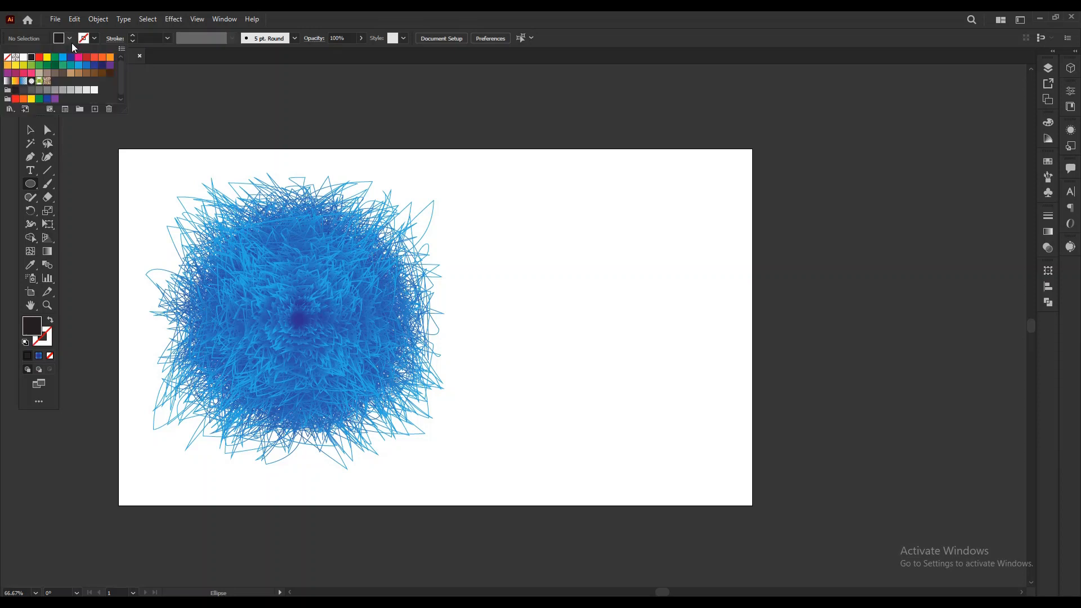
{"action": "left_click", "coordinate": [80, 66]}
{"action": "left_click", "coordinate": [86, 66]}
{"action": "left_click", "coordinate": [63, 58]}
{"action": "left_click", "coordinate": [70, 39]}
{"action": "left_click", "coordinate": [70, 38]}
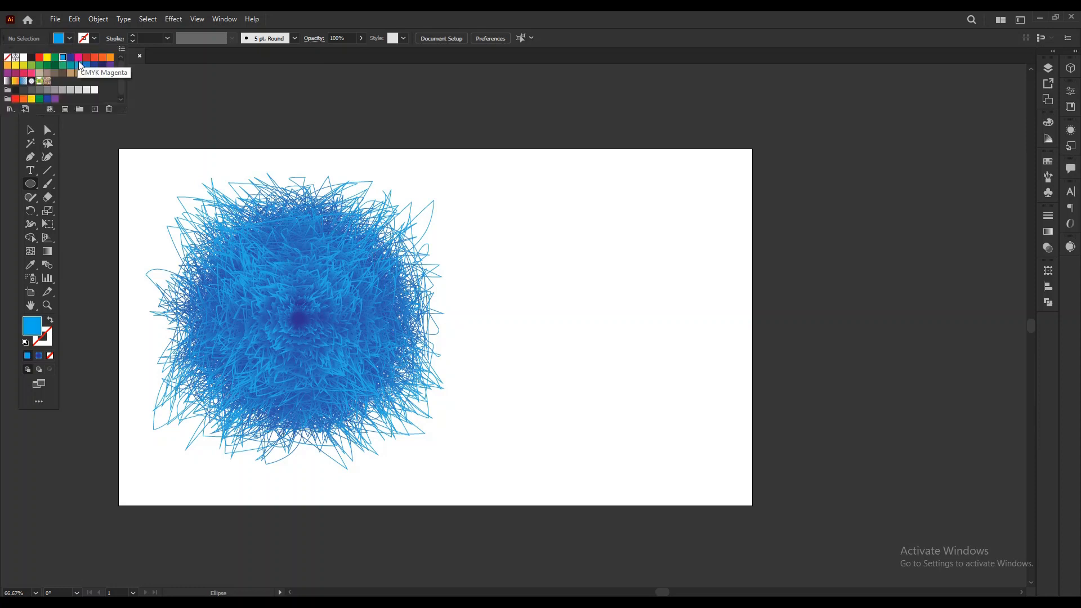
{"action": "left_click", "coordinate": [80, 68]}
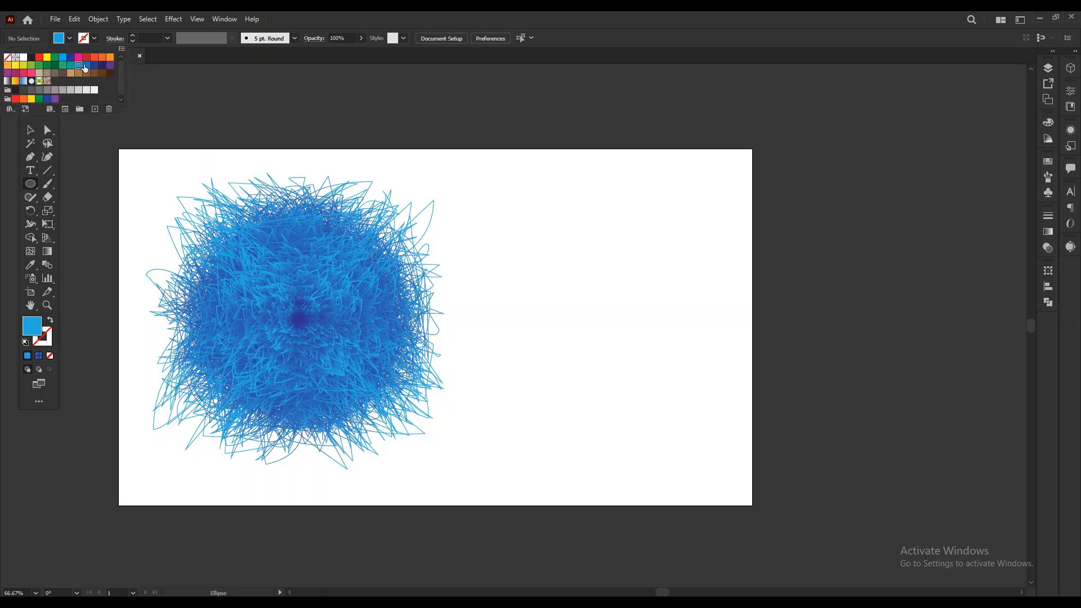
{"action": "left_click", "coordinate": [70, 39]}
{"action": "scroll", "coordinate": [560, 313], "scroll_direction": "right", "scroll_amount": 2}
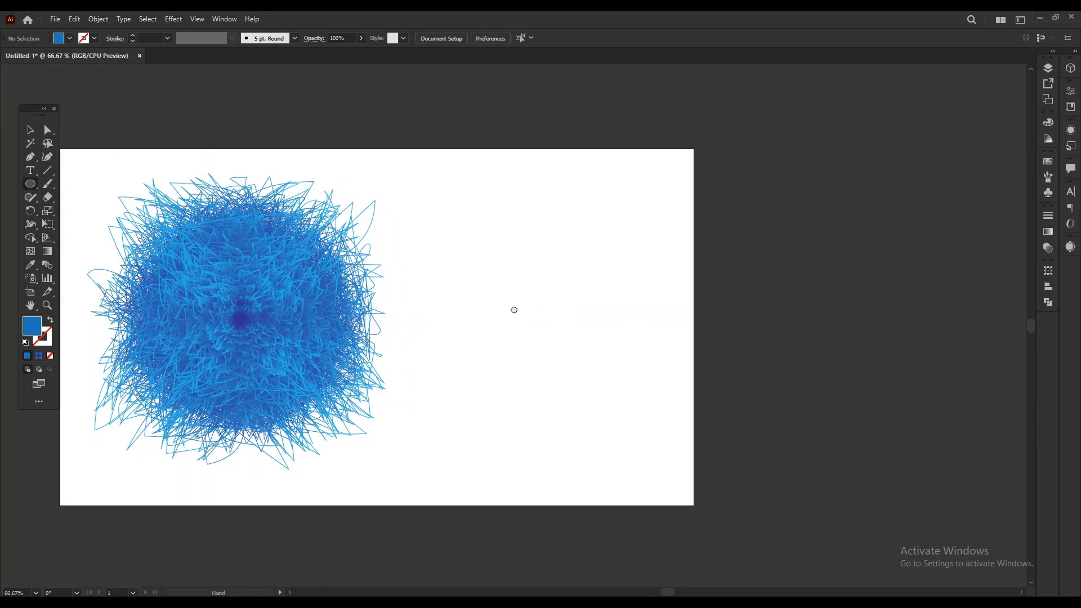
{"action": "left_click_drag", "start_coordinate": [525, 269], "coordinate": [597, 328]}
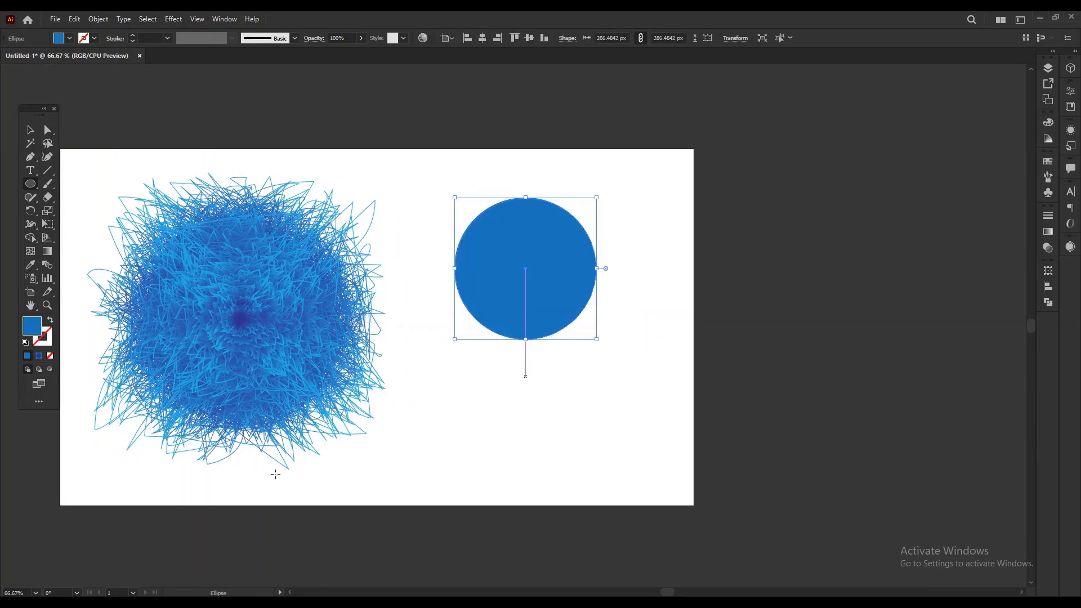
Copy the blue circle and paste the duplicate directly in front of it.
{"action": "left_click", "coordinate": [30, 130]}
{"action": "left_click", "coordinate": [639, 457]}
{"action": "left_click", "coordinate": [536, 280]}
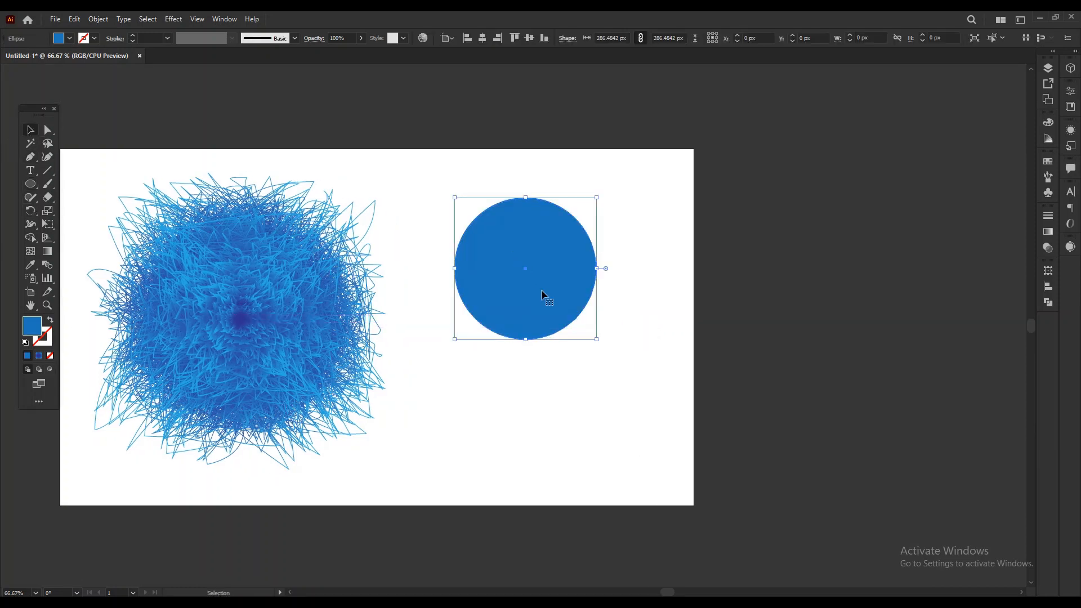
{"action": "left_click", "coordinate": [72, 23]}
{"action": "left_click", "coordinate": [111, 101]}
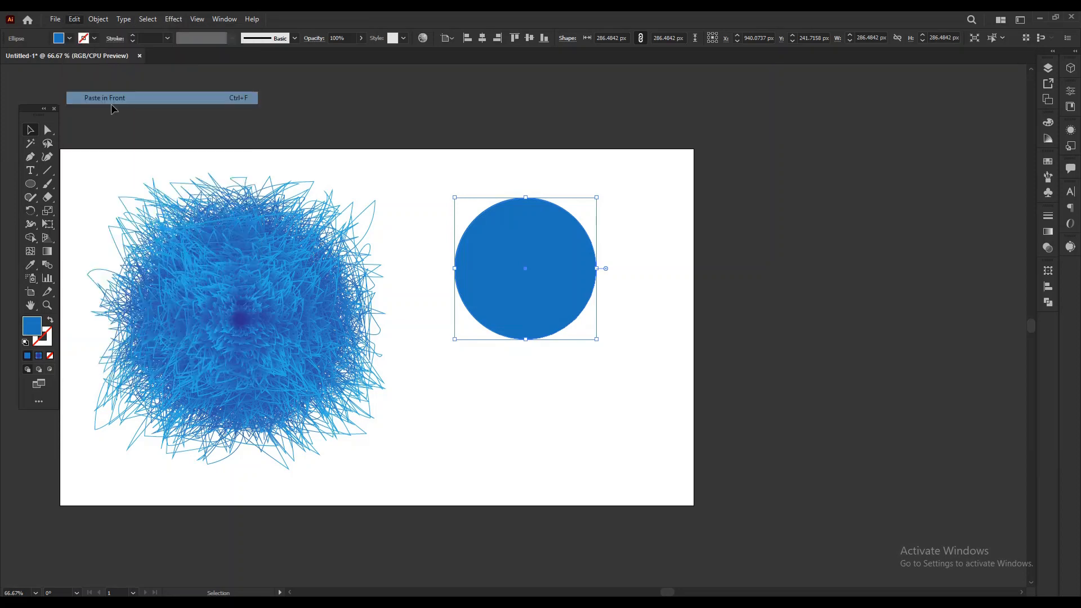
Scale the front circle to about 253 px in diameter and offset it toward the blue circle's right edge.
{"action": "left_click_drag", "start_coordinate": [597, 198], "coordinate": [581, 213]}
{"action": "left_click_drag", "start_coordinate": [582, 323], "coordinate": [595, 337]}
{"action": "left_click_drag", "start_coordinate": [594, 213], "coordinate": [597, 211]}
{"action": "key", "text": "Up"}
{"action": "key", "text": "Up"}
{"action": "key", "text": "Up"}
{"action": "key", "text": "Up"}
{"action": "key", "text": "Up"}
{"action": "key", "text": "Up"}
{"action": "key", "text": "Up"}
{"action": "key", "text": "Left"}
Fill the front circle with solid white.
{"action": "left_click", "coordinate": [69, 38]}
{"action": "left_click", "coordinate": [21, 63]}
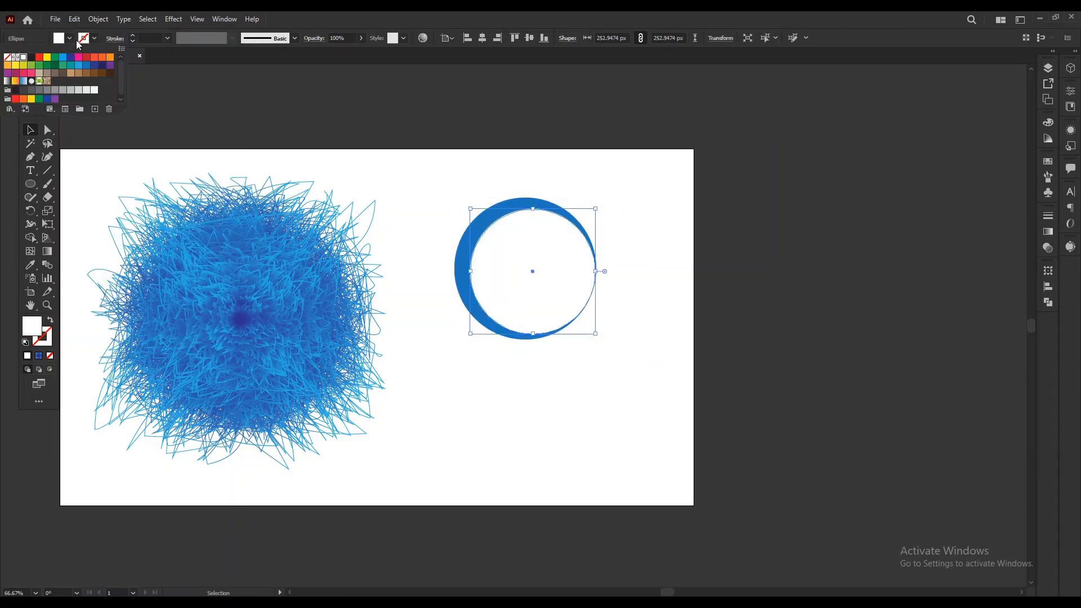
{"action": "left_click", "coordinate": [727, 315]}
Apply a radial gradient fill to the front circle and set its centre stop to white.
{"action": "left_click", "coordinate": [546, 276]}
{"action": "left_click", "coordinate": [768, 312]}
{"action": "left_click", "coordinate": [546, 293]}
{"action": "left_click", "coordinate": [1048, 231]}
{"action": "left_click", "coordinate": [919, 232]}
{"action": "double_click", "coordinate": [916, 316]}
{"action": "left_click", "coordinate": [885, 352]}
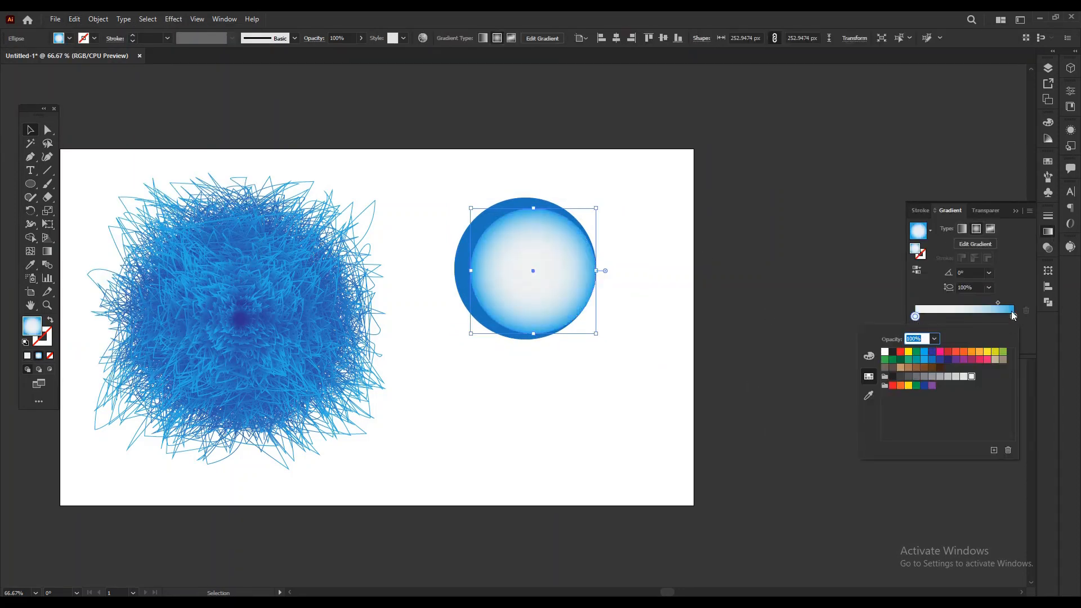
Set the radial gradient's outer stop to medium grey and keep its centre stop pure white.
{"action": "double_click", "coordinate": [1014, 317]}
{"action": "left_click", "coordinate": [948, 377]}
{"action": "left_click", "coordinate": [1001, 303]}
{"action": "double_click", "coordinate": [1013, 317]}
{"action": "left_click", "coordinate": [957, 377]}
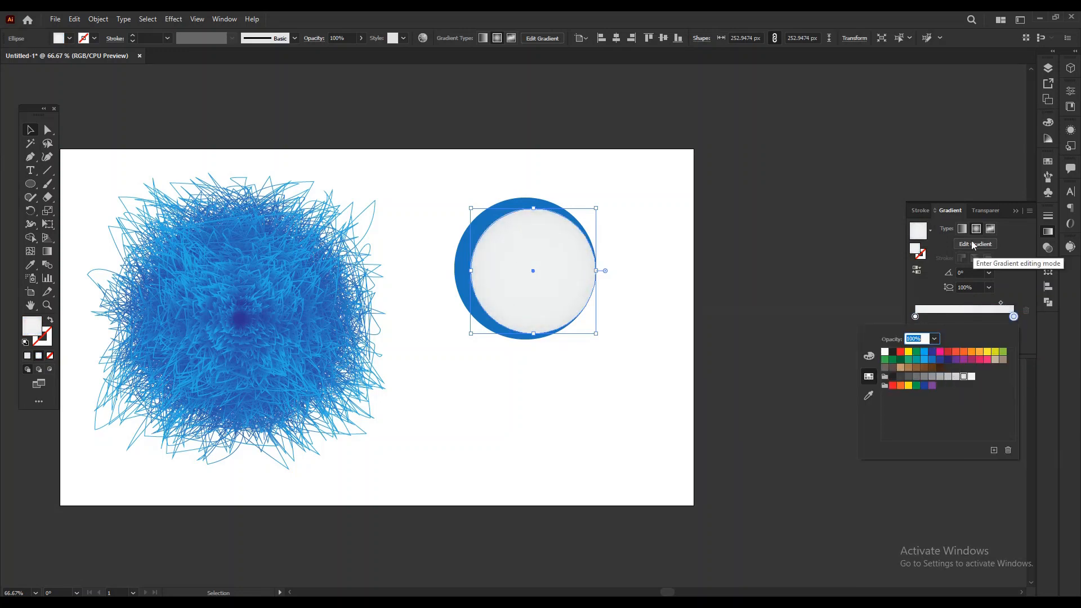
{"action": "left_click", "coordinate": [932, 377]}
{"action": "double_click", "coordinate": [915, 317]}
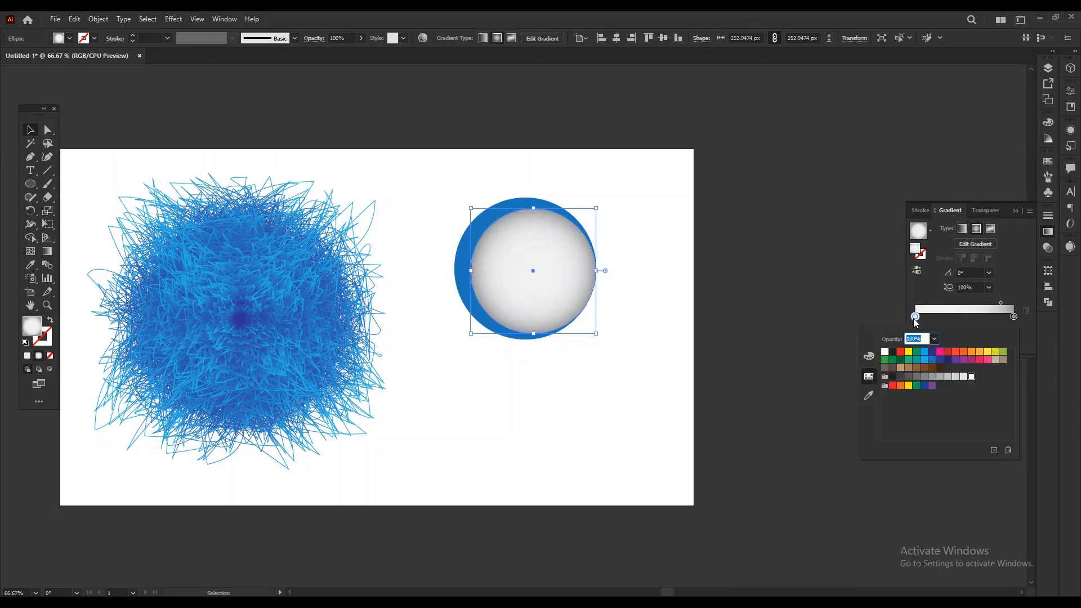
{"action": "left_click", "coordinate": [884, 352]}
{"action": "left_click", "coordinate": [769, 316]}
Duplicate the gradient circle in front and scale the copy to about 160 px in diameter from its centre.
{"action": "left_click_drag", "start_coordinate": [38, 108], "coordinate": [42, 111]}
{"action": "left_click_drag", "start_coordinate": [664, 371], "coordinate": [661, 389]}
{"action": "left_click", "coordinate": [540, 293]}
{"action": "left_click", "coordinate": [74, 19]}
{"action": "left_click", "coordinate": [92, 73]}
{"action": "left_click", "coordinate": [74, 20]}
{"action": "left_click", "coordinate": [101, 98]}
{"action": "left_click_drag", "start_coordinate": [593, 352], "coordinate": [570, 328]}
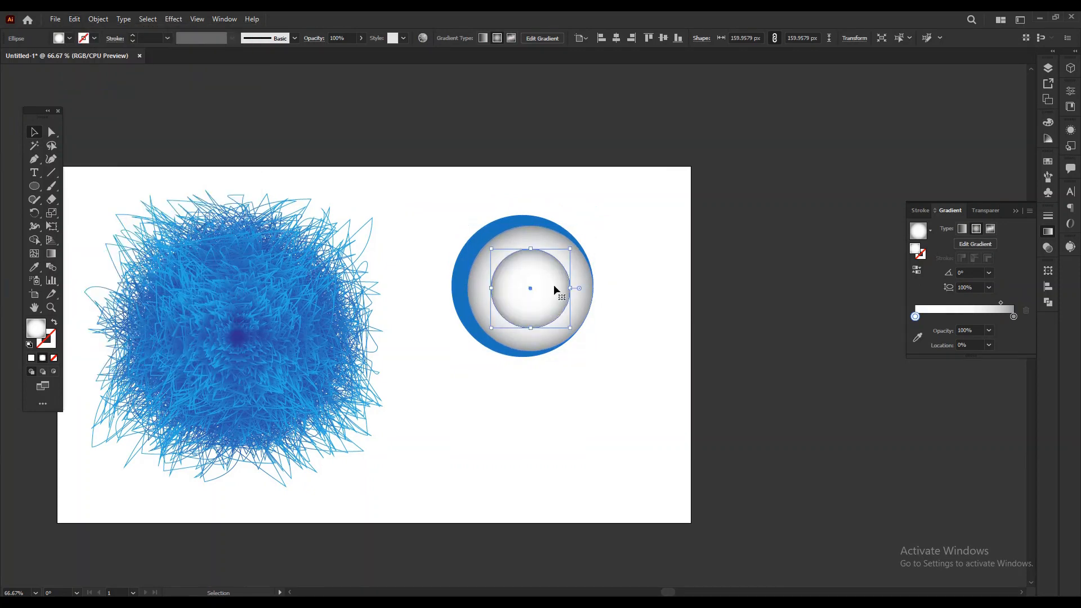
Fill the smallest circle with black to form the pupil.
{"action": "left_click", "coordinate": [69, 38]}
{"action": "left_click", "coordinate": [31, 55]}
{"action": "left_click_drag", "start_coordinate": [635, 432], "coordinate": [615, 473]}
{"action": "double_click", "coordinate": [36, 328]}
{"action": "left_click_drag", "start_coordinate": [604, 256], "coordinate": [590, 282]}
{"action": "left_click_drag", "start_coordinate": [511, 369], "coordinate": [510, 382]}
{"action": "left_click_drag", "start_coordinate": [529, 328], "coordinate": [551, 324]}
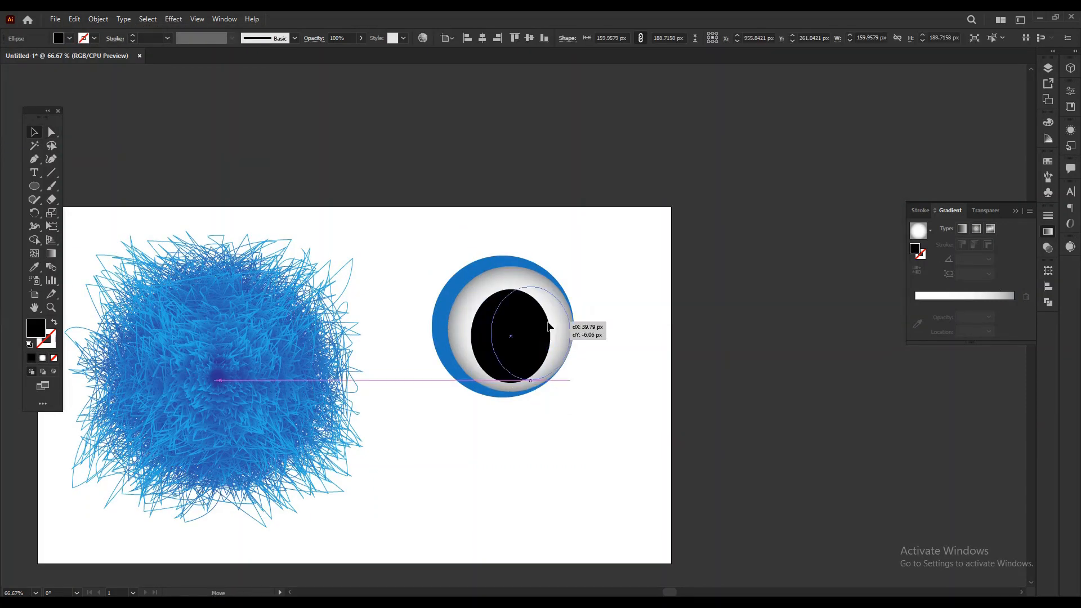
{"action": "left_click_drag", "start_coordinate": [619, 428], "coordinate": [423, 245]}
{"action": "left_click_drag", "start_coordinate": [503, 256], "coordinate": [508, 251]}
{"action": "key", "text": "ctrl+z"}
{"action": "key", "text": "ctrl+z"}
{"action": "key", "text": "ctrl+z"}
Stretch all the eye circles together to about 324 px tall and shift the black pupil to the eye's right edge.
{"action": "left_click_drag", "start_coordinate": [603, 456], "coordinate": [458, 252]}
{"action": "left_click_drag", "start_coordinate": [502, 397], "coordinate": [507, 418]}
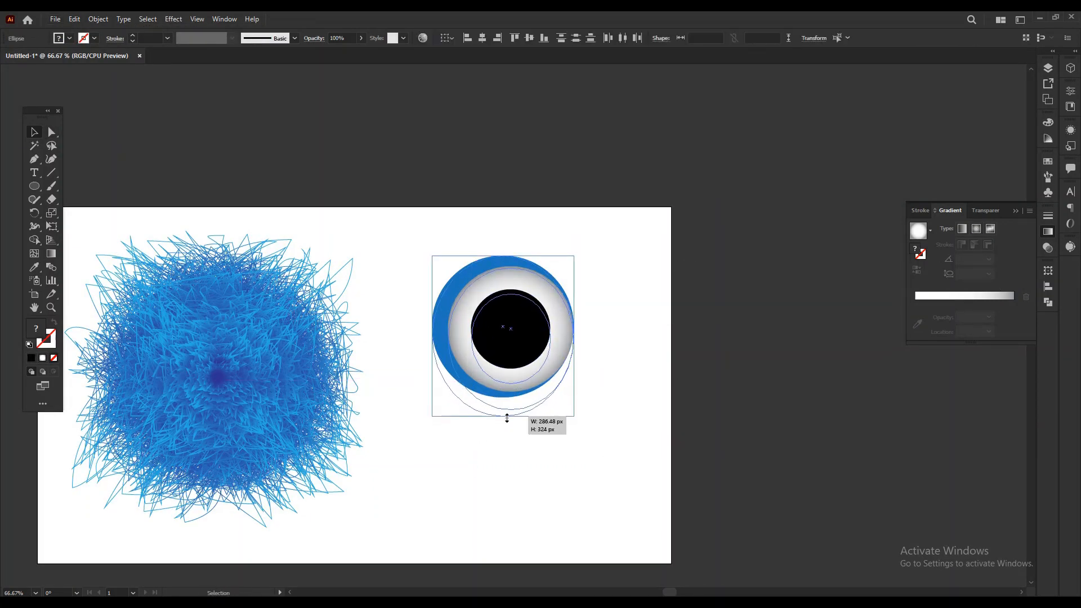
{"action": "left_click", "coordinate": [591, 395]}
{"action": "left_click_drag", "start_coordinate": [525, 356], "coordinate": [548, 357]}
{"action": "left_click", "coordinate": [637, 352]}
Draw three small white ellipses without stroke on the pupil: one at each upper side and a tiny one near its bottom edge.
{"action": "scroll", "coordinate": [565, 325], "scroll_direction": "up", "scroll_amount": 2}
{"action": "left_click_drag", "start_coordinate": [657, 389], "coordinate": [607, 325]}
{"action": "key", "text": "l"}
{"action": "left_click", "coordinate": [29, 344]}
{"action": "left_click", "coordinate": [50, 343]}
{"action": "left_click", "coordinate": [54, 358]}
{"action": "left_click", "coordinate": [36, 328]}
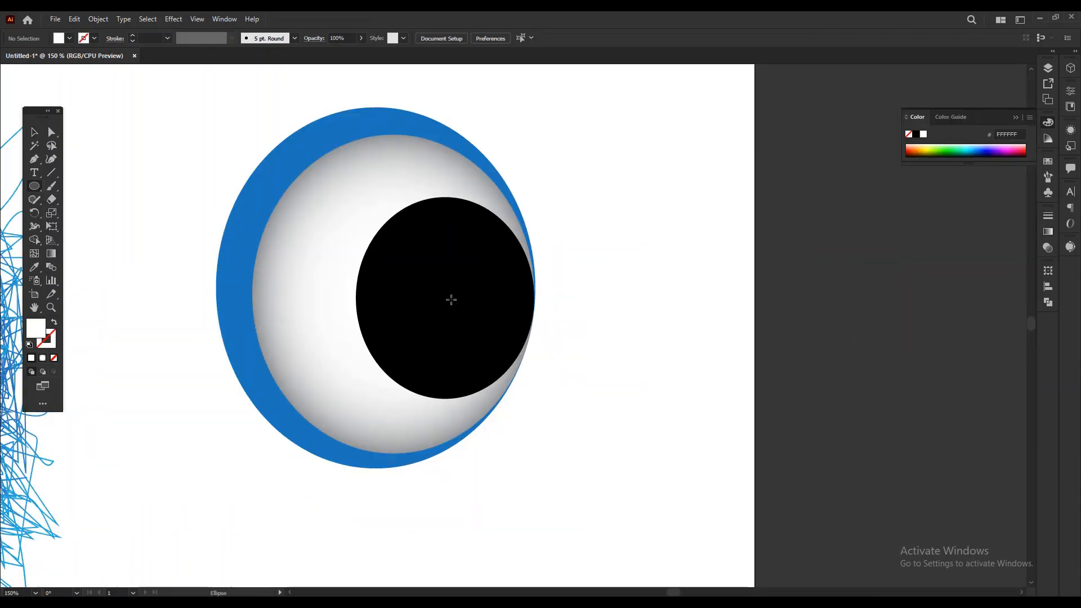
{"action": "left_click_drag", "start_coordinate": [376, 228], "coordinate": [388, 240]}
{"action": "left_click_drag", "start_coordinate": [429, 389], "coordinate": [433, 392]}
{"action": "left_click_drag", "start_coordinate": [503, 233], "coordinate": [517, 245]}
{"action": "key", "text": "v"}
{"action": "left_click", "coordinate": [818, 265]}
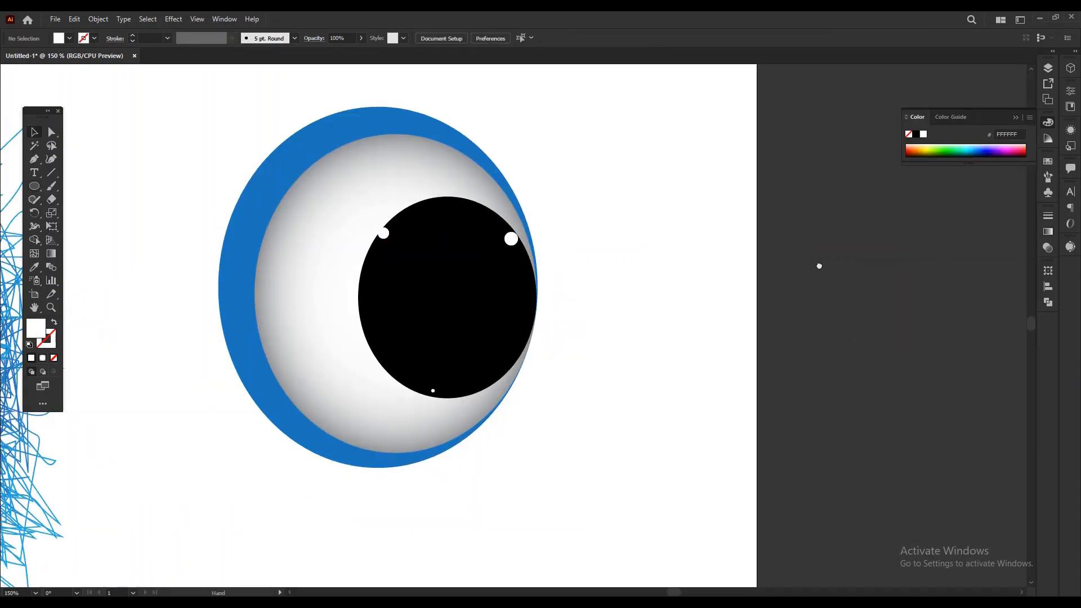
Group all parts of the eye.
{"action": "key", "text": "ctrl+minus"}
{"action": "key", "text": "ctrl+minus"}
{"action": "left_click_drag", "start_coordinate": [606, 411], "coordinate": [421, 211]}
{"action": "right_click", "coordinate": [552, 311]}
{"action": "left_click", "coordinate": [585, 382]}
Create a horizontally mirrored copy of the eye group and move it to the right of the original.
{"action": "right_click", "coordinate": [539, 298]}
{"action": "mouse_move", "coordinate": [596, 424]}
{"action": "left_click", "coordinate": [684, 465]}
{"action": "left_click", "coordinate": [637, 312]}
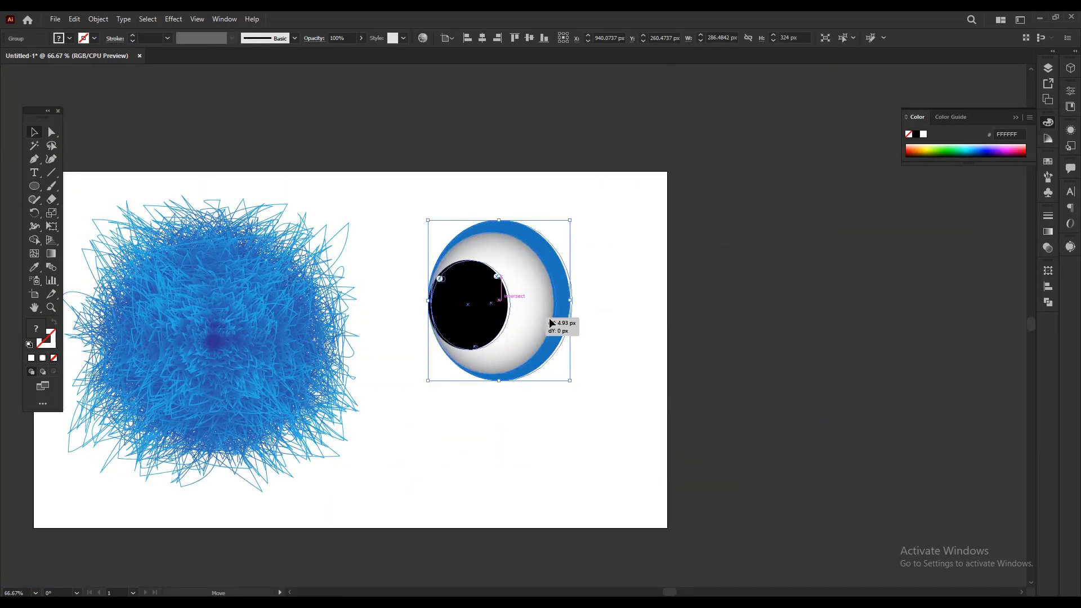
{"action": "left_click_drag", "start_coordinate": [549, 321], "coordinate": [728, 322]}
{"action": "left_click", "coordinate": [729, 425]}
Scale both eyes down together so they fit on the artboard beside the furry shape.
{"action": "left_click_drag", "start_coordinate": [729, 425], "coordinate": [445, 214]}
{"action": "left_click_drag", "start_coordinate": [748, 220], "coordinate": [694, 247]}
{"action": "left_click", "coordinate": [620, 384]}
Draw a closed curved smile below the eyes with the Pen tool, using a medium blue fill (1C75BC) and no stroke.
{"action": "key", "text": "p"}
{"action": "left_click", "coordinate": [70, 39]}
{"action": "left_click", "coordinate": [9, 88]}
{"action": "left_click", "coordinate": [71, 39]}
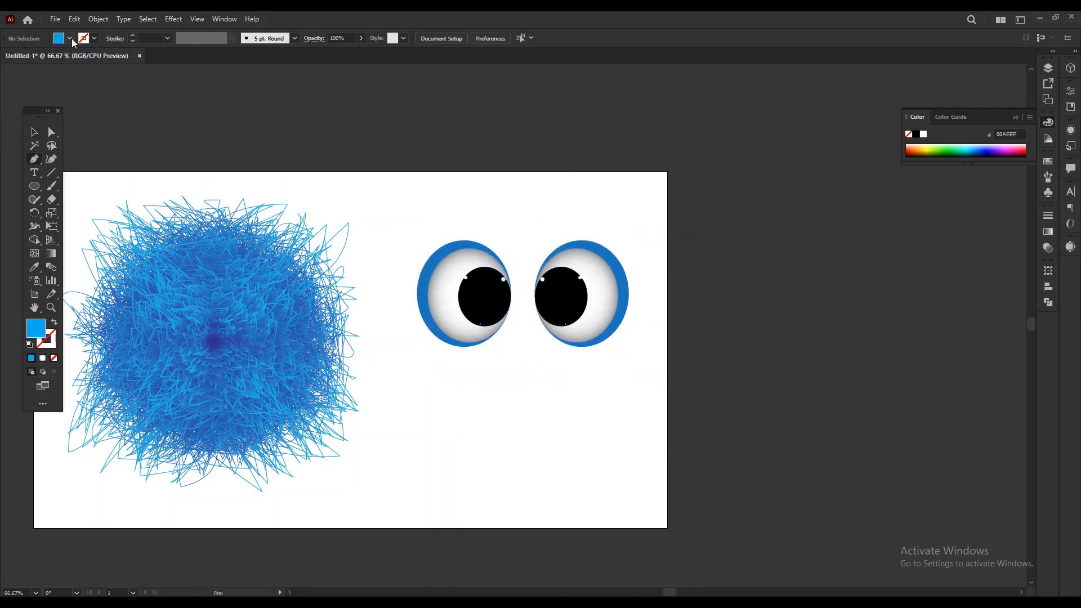
{"action": "left_click", "coordinate": [70, 40]}
{"action": "left_click", "coordinate": [20, 88]}
{"action": "left_click", "coordinate": [71, 39]}
{"action": "left_click", "coordinate": [481, 368]}
{"action": "left_click_drag", "start_coordinate": [567, 367], "coordinate": [611, 342]}
{"action": "left_click", "coordinate": [566, 368]}
{"action": "left_click_drag", "start_coordinate": [481, 368], "coordinate": [465, 314]}
Enlarge the smile to about 244 px wide and nudge it up toward the eyes.
{"action": "key", "text": "v"}
{"action": "left_click_drag", "start_coordinate": [566, 392], "coordinate": [584, 397]}
{"action": "key", "text": "Up"}
{"action": "key", "text": "Up"}
{"action": "key", "text": "Up"}
{"action": "key", "text": "Up"}
{"action": "key", "text": "Up"}
{"action": "key", "text": "Up"}
{"action": "key", "text": "Up"}
{"action": "key", "text": "Up"}
{"action": "key", "text": "Up"}
{"action": "left_click", "coordinate": [695, 410]}
Activate the Pen tool and set the fill colour to red (BC0000).
{"action": "left_click", "coordinate": [35, 160]}
{"action": "key", "text": "ctrl+plus"}
{"action": "key", "text": "ctrl+plus"}
{"action": "key", "text": "ctrl+plus"}
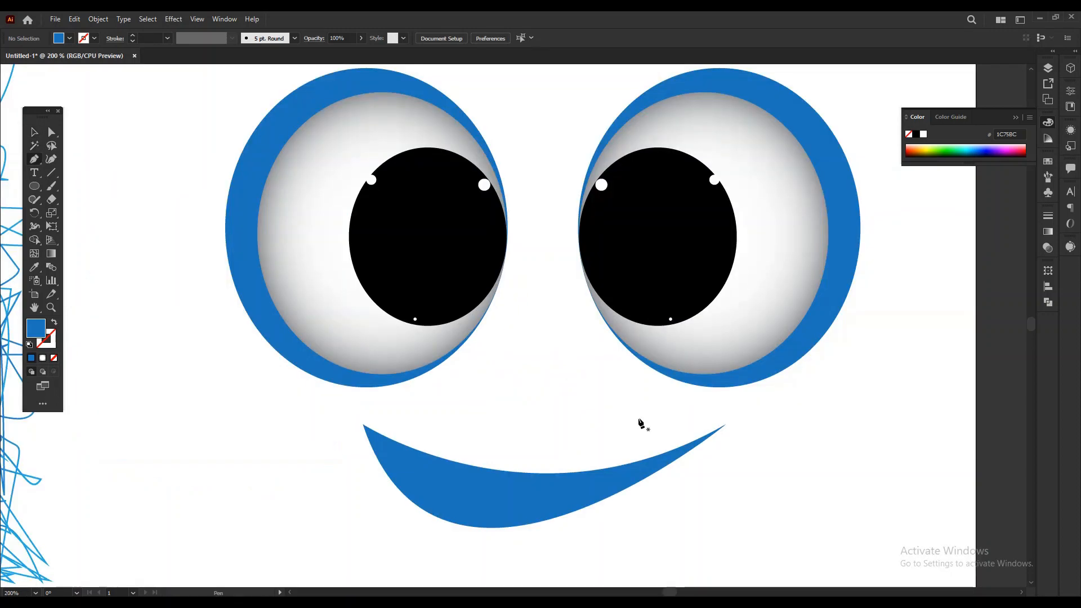
{"action": "left_click_drag", "start_coordinate": [639, 422], "coordinate": [601, 378]}
{"action": "double_click", "coordinate": [37, 330]}
{"action": "left_click", "coordinate": [758, 136]}
{"action": "left_click_drag", "start_coordinate": [721, 169], "coordinate": [745, 163]}
{"action": "left_click", "coordinate": [865, 138]}
Draw a closed tongue shape with two rounded upper lobes overlapping the smile's lower left edge.
{"action": "left_click", "coordinate": [357, 451]}
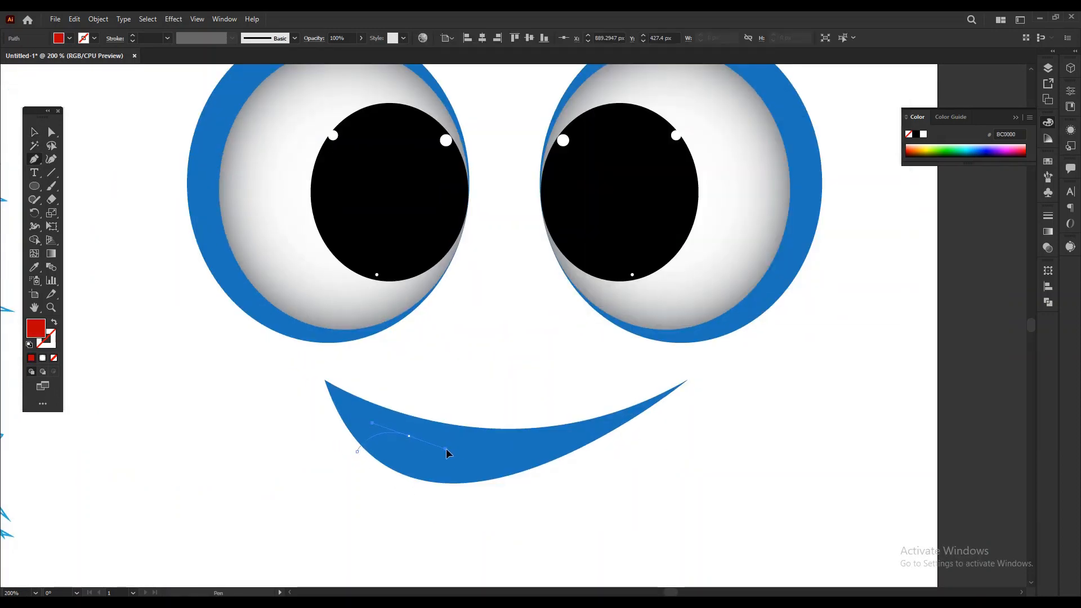
{"action": "left_click_drag", "start_coordinate": [409, 444], "coordinate": [449, 562]}
{"action": "left_click", "coordinate": [409, 445]}
{"action": "left_click", "coordinate": [463, 493]}
{"action": "left_click", "coordinate": [410, 514]}
{"action": "left_click", "coordinate": [369, 495]}
{"action": "left_click", "coordinate": [357, 451]}
Trim away the part of the tongue that extends outside the smile with the Shape Builder tool.
{"action": "left_click", "coordinate": [35, 132]}
{"action": "key", "text": "shift+m"}
{"action": "left_click_drag", "start_coordinate": [358, 483], "coordinate": [484, 530], "text": "alt"}
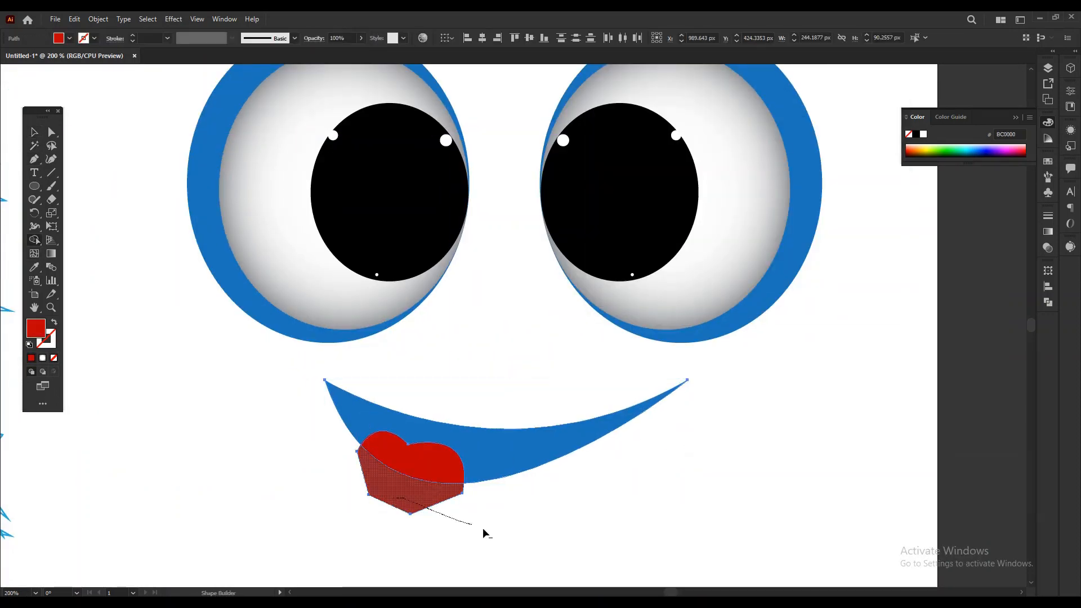
{"action": "key", "text": "v"}
{"action": "left_click", "coordinate": [437, 525]}
Select the eyes and mouth together and move them onto the centre of the furry shape.
{"action": "key", "text": "ctrl+minus"}
{"action": "key", "text": "ctrl+minus"}
{"action": "key", "text": "ctrl+minus"}
{"action": "key", "text": "ctrl+minus"}
{"action": "left_click_drag", "start_coordinate": [423, 229], "coordinate": [607, 388]}
{"action": "left_click_drag", "start_coordinate": [442, 379], "coordinate": [618, 416]}
{"action": "left_click_drag", "start_coordinate": [569, 265], "coordinate": [319, 325]}
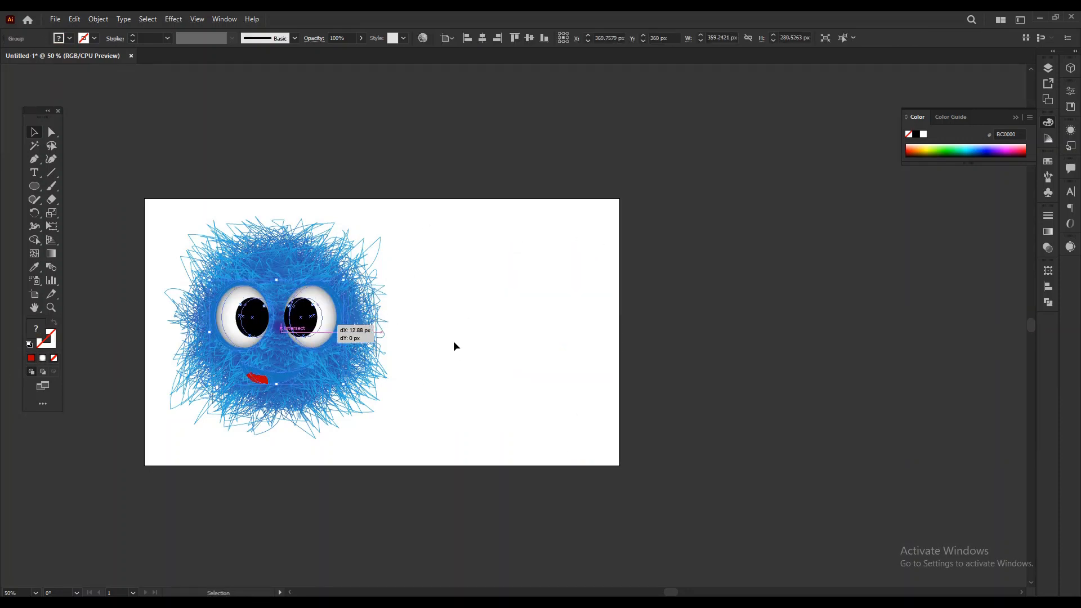
Undo the last face move, nudge the face left and scale it to about 323 px wide.
{"action": "key", "text": "ctrl+z"}
{"action": "key", "text": "Left"}
{"action": "key", "text": "Left"}
{"action": "key", "text": "Left"}
{"action": "key", "text": "Left"}
{"action": "left_click_drag", "start_coordinate": [347, 280], "coordinate": [341, 284], "text": "alt"}
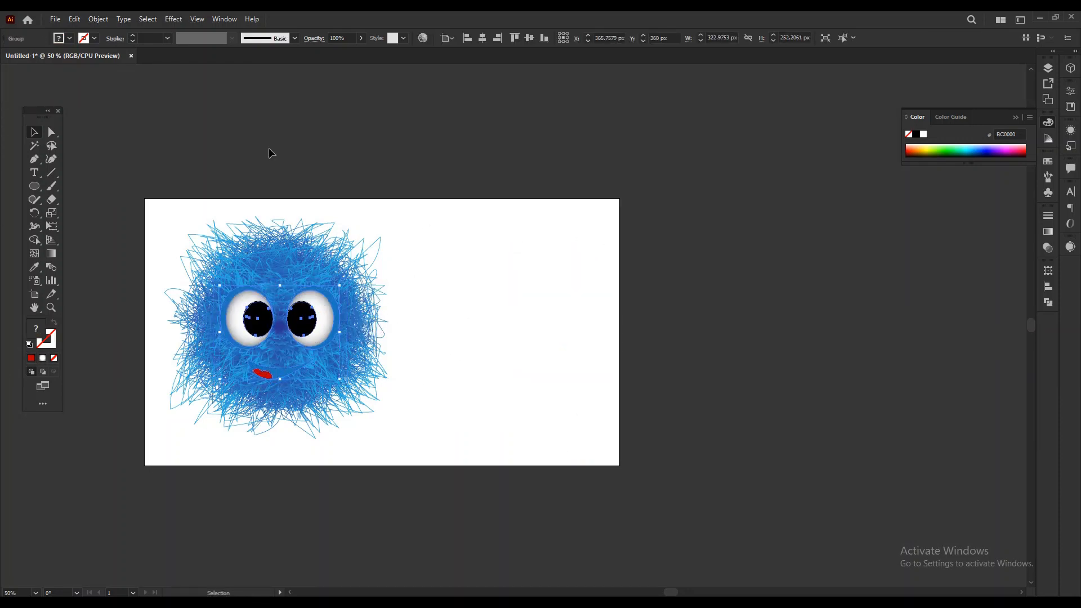
{"action": "left_click", "coordinate": [270, 150]}
Isolate the right eye's outer ellipse inside the face group and fill it with dark blue.
{"action": "key", "text": "ctrl+plus"}
{"action": "key", "text": "ctrl+plus"}
{"action": "left_click_drag", "start_coordinate": [606, 278], "coordinate": [562, 278]}
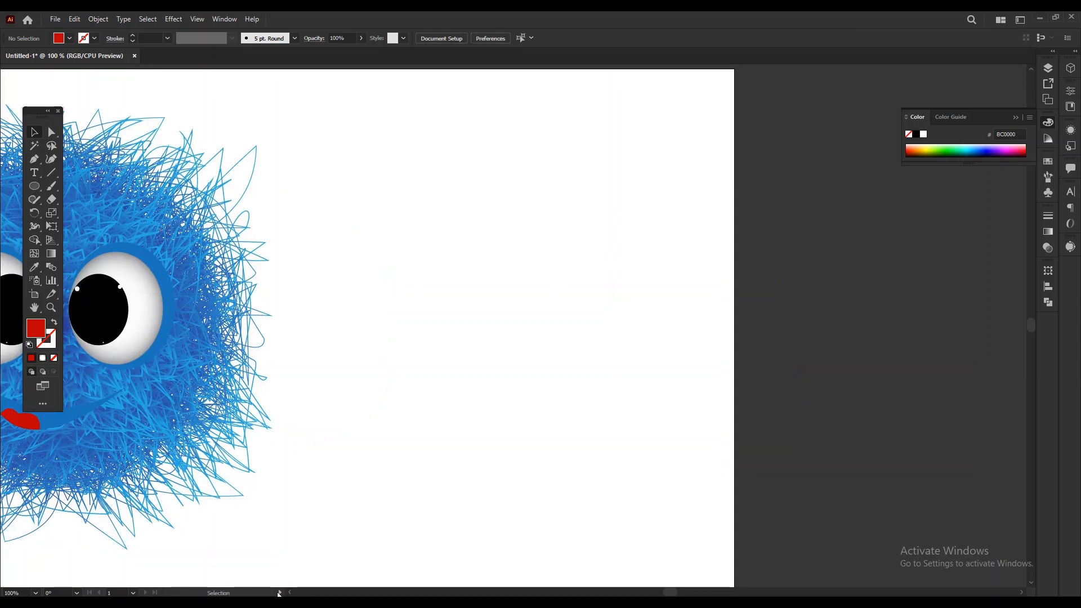
{"action": "left_click_drag", "start_coordinate": [239, 356], "coordinate": [383, 354]}
{"action": "double_click", "coordinate": [458, 288]}
{"action": "double_click", "coordinate": [458, 284]}
{"action": "left_click", "coordinate": [69, 38]}
{"action": "left_click", "coordinate": [72, 58]}
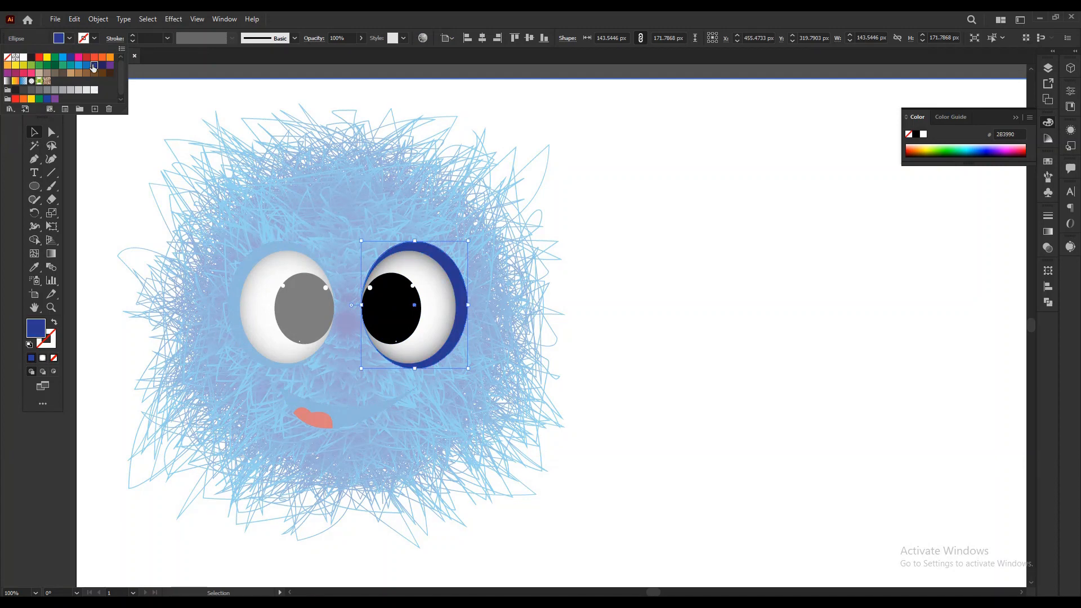
Fill the left eye's outer ellipse and the smile with dark blue (2E3192) and leave isolation mode.
{"action": "double_click", "coordinate": [242, 264]}
{"action": "double_click", "coordinate": [242, 265]}
{"action": "double_click", "coordinate": [243, 265]}
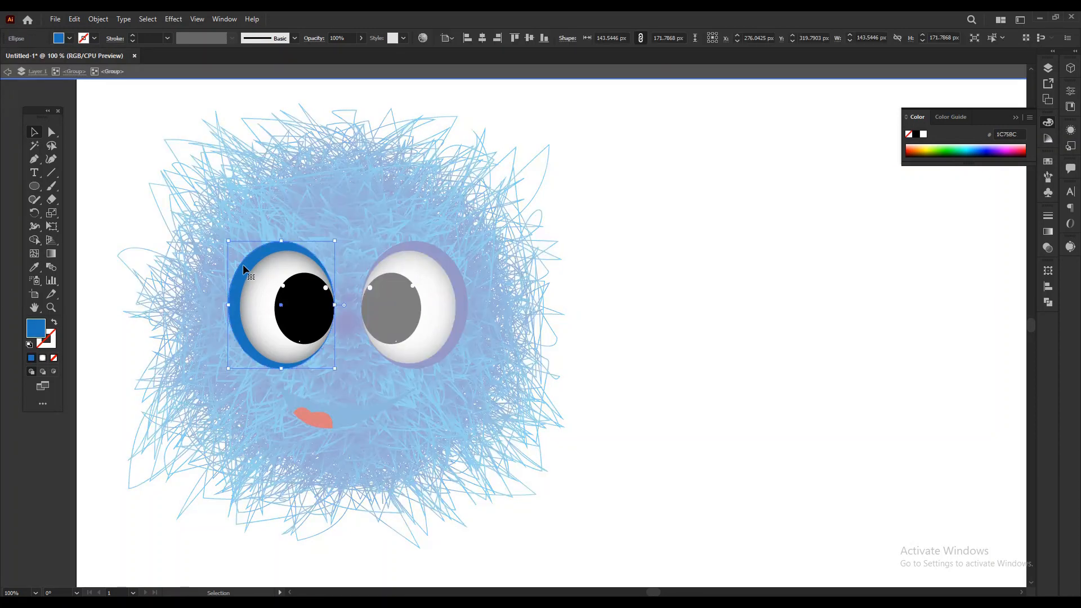
{"action": "double_click", "coordinate": [252, 259]}
{"action": "left_click", "coordinate": [70, 38]}
{"action": "left_click", "coordinate": [71, 59]}
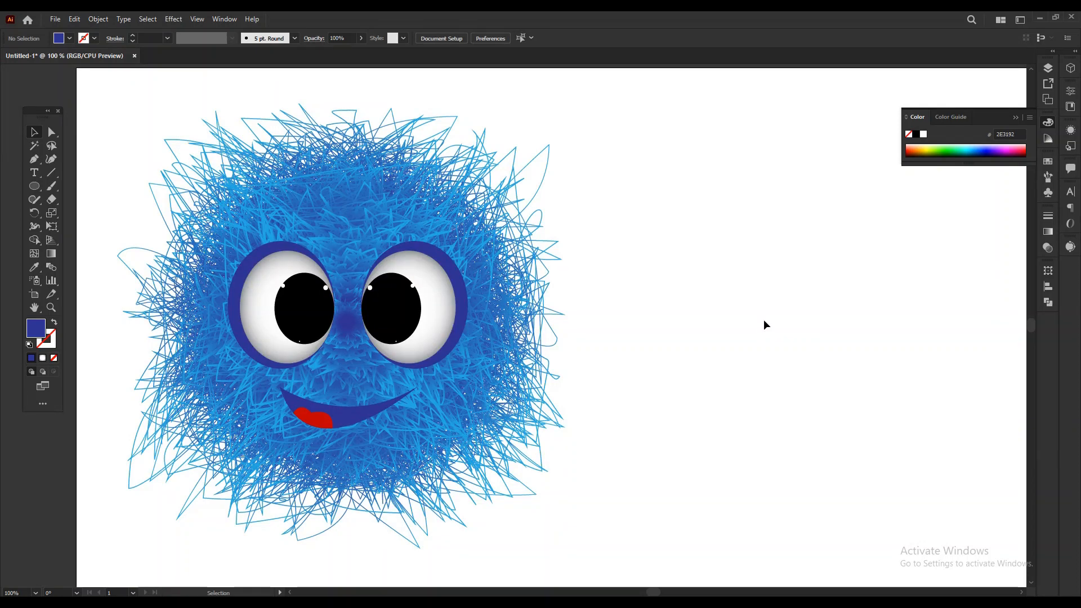
Apply a Drop Shadow effect to the face group with 85% opacity and 25 px blur.
{"action": "left_click", "coordinate": [399, 328]}
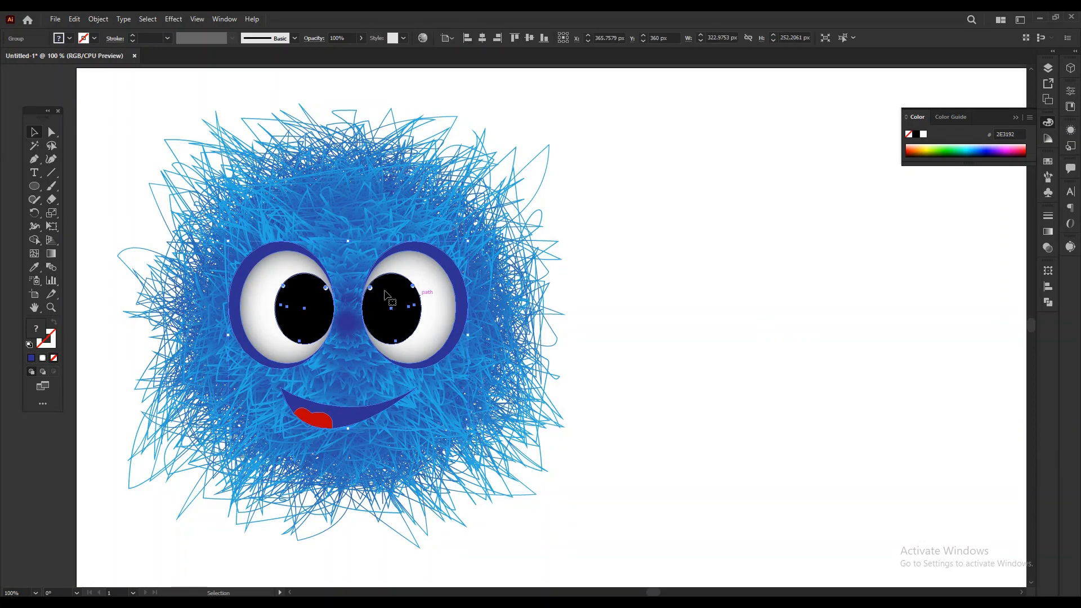
{"action": "left_click", "coordinate": [174, 19]}
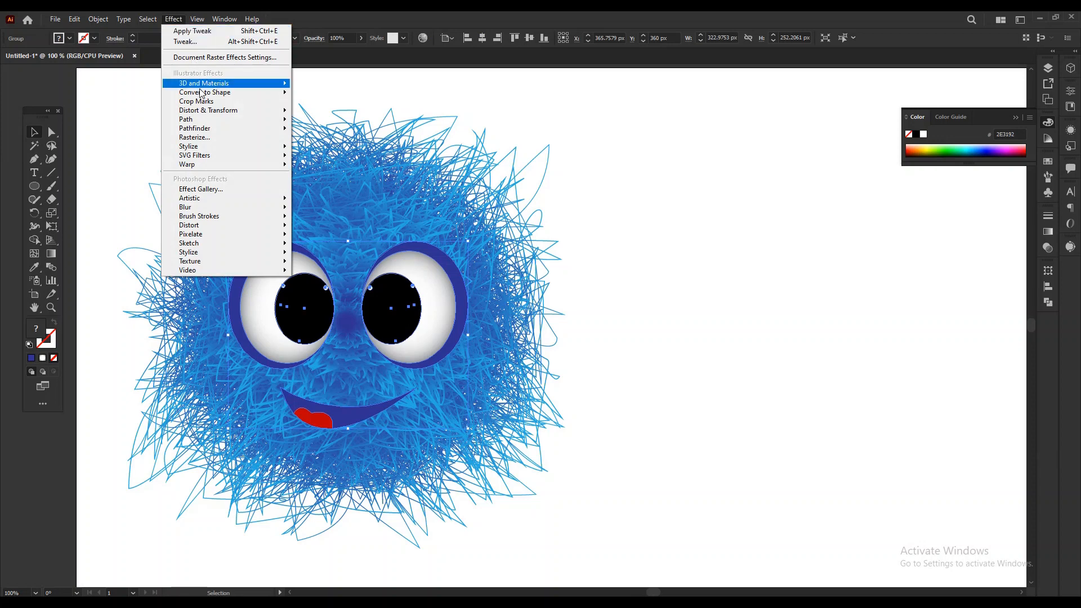
{"action": "mouse_move", "coordinate": [271, 150]}
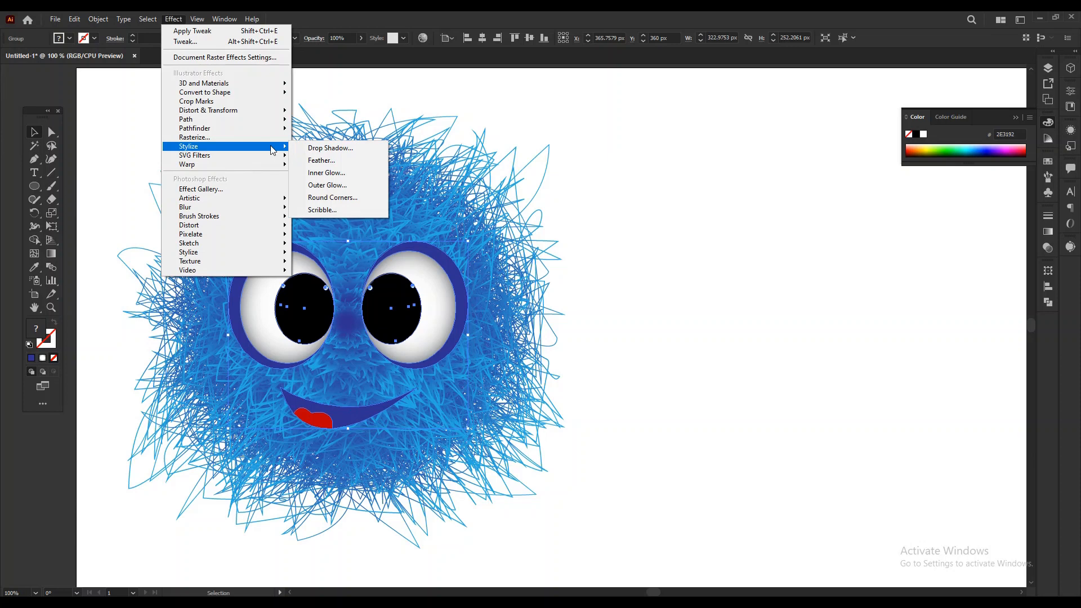
{"action": "left_click", "coordinate": [365, 150]}
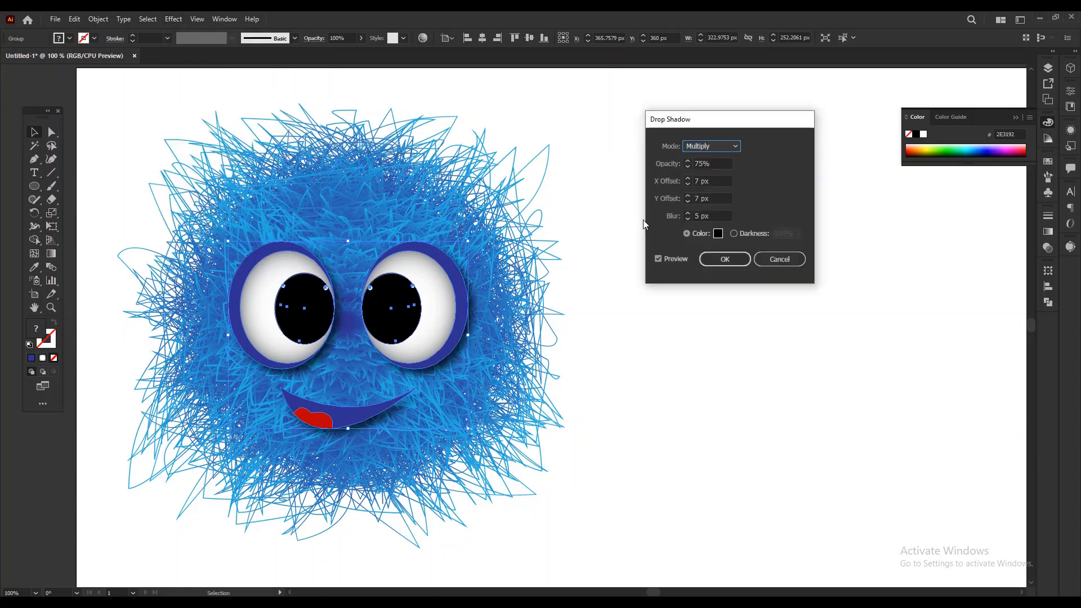
{"action": "double_click", "coordinate": [697, 216]}
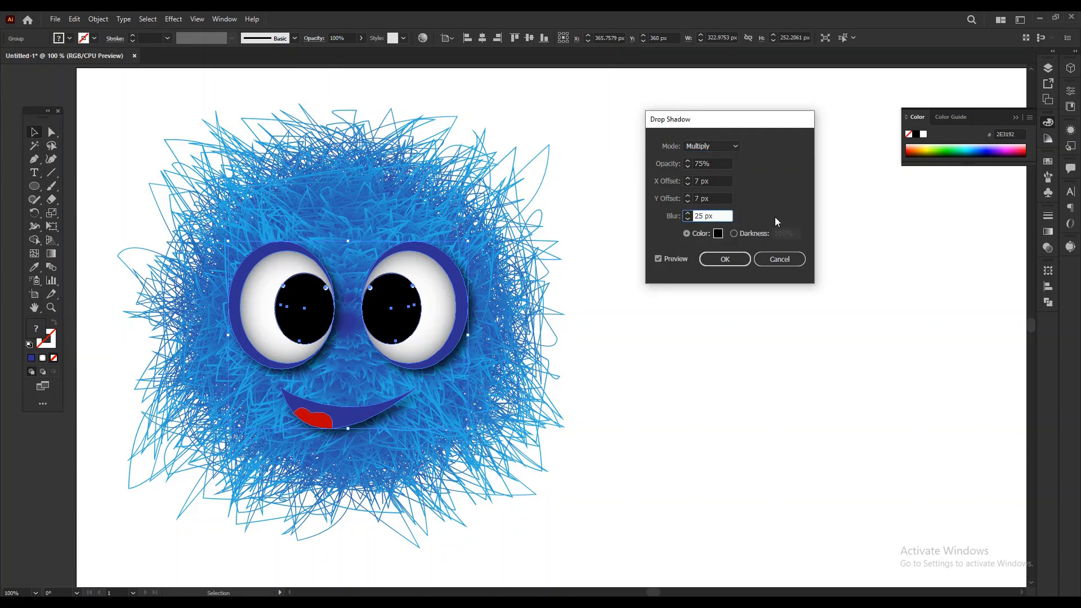
{"action": "double_click", "coordinate": [699, 164]}
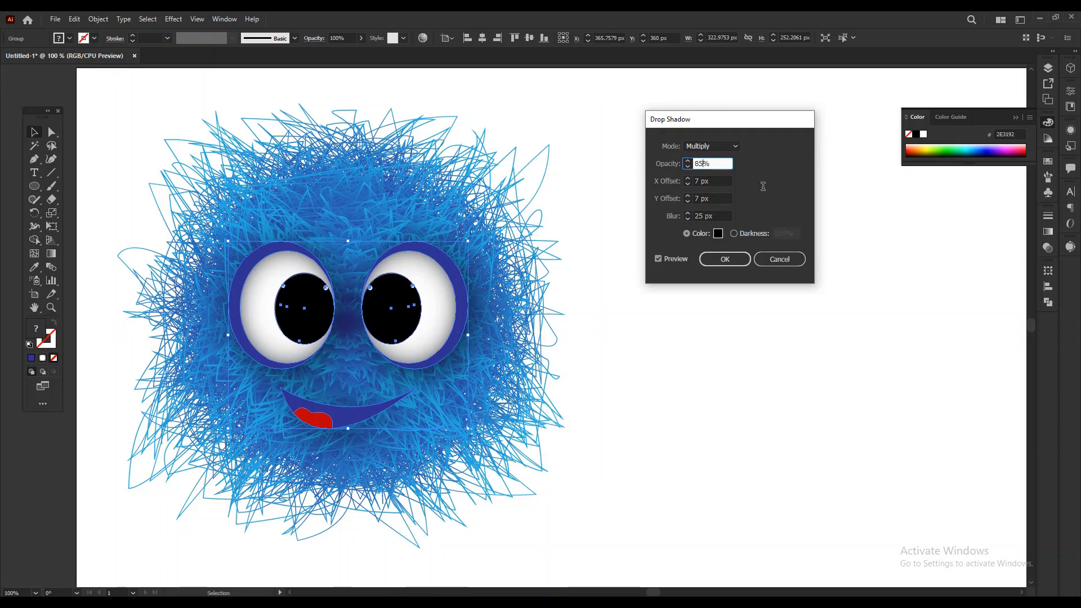
{"action": "key", "text": "Tab"}
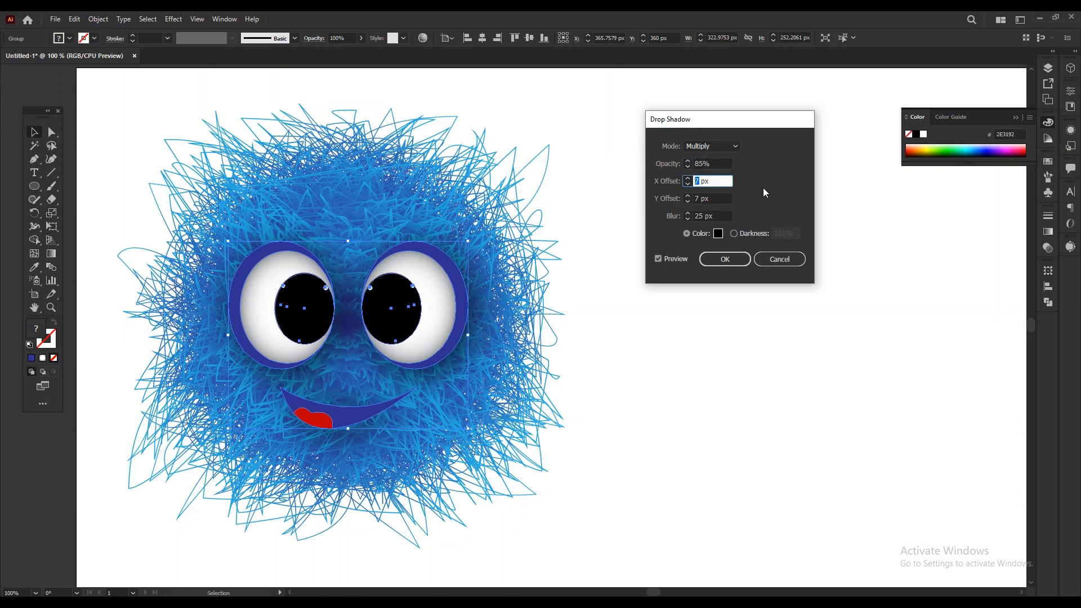
{"action": "left_click", "coordinate": [730, 258]}
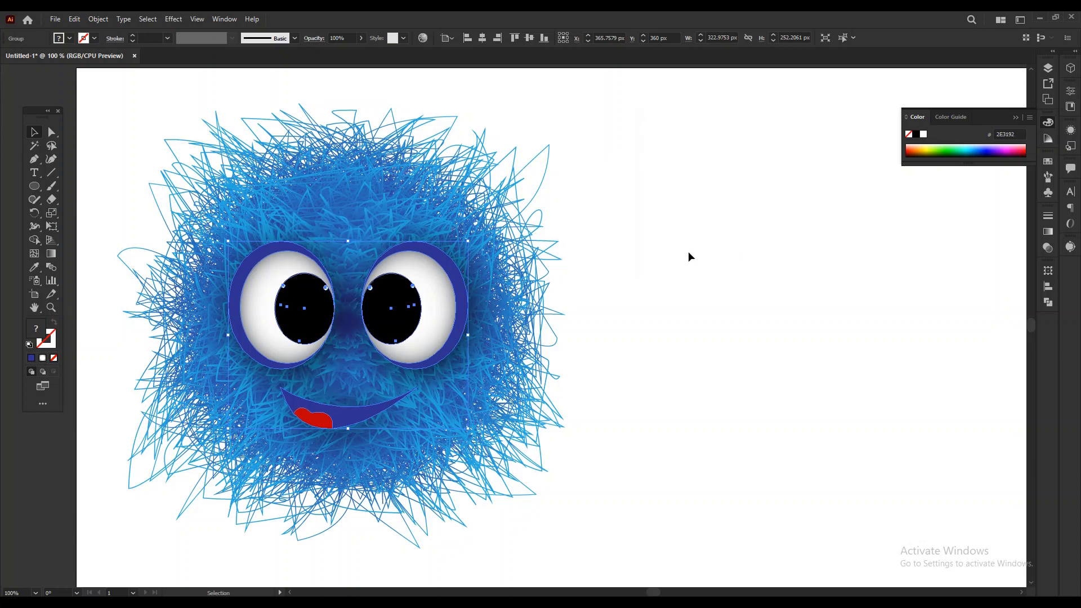